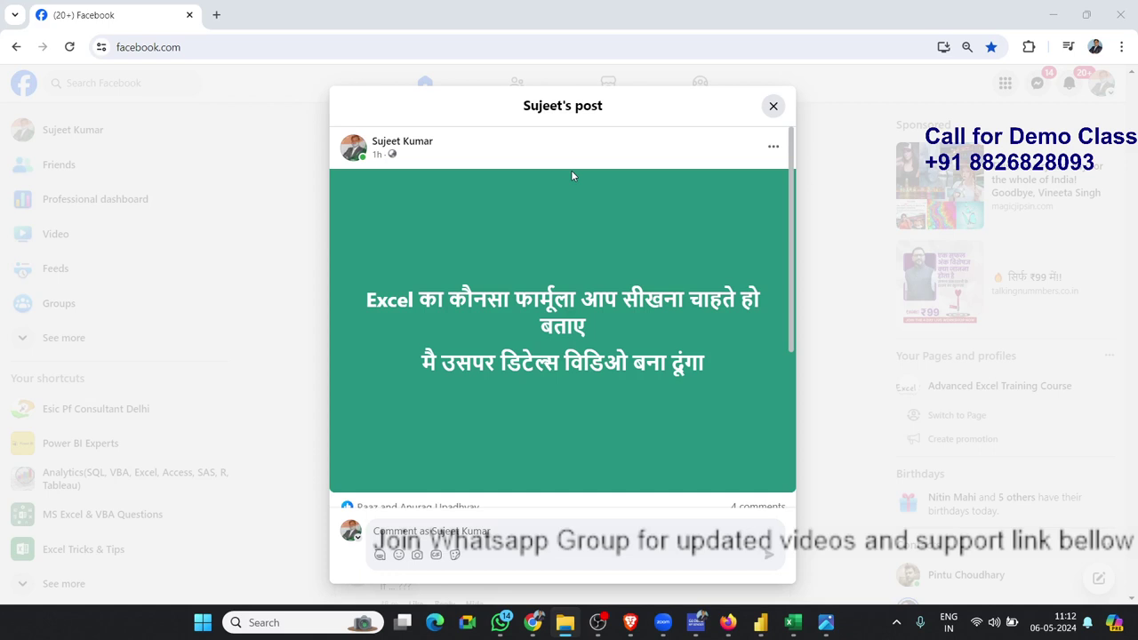
Step: Read the forum post, highlighting its question and the words index and match in a comment
{"action": "left_click_drag", "start_coordinate": [389, 301], "coordinate": [673, 363]}
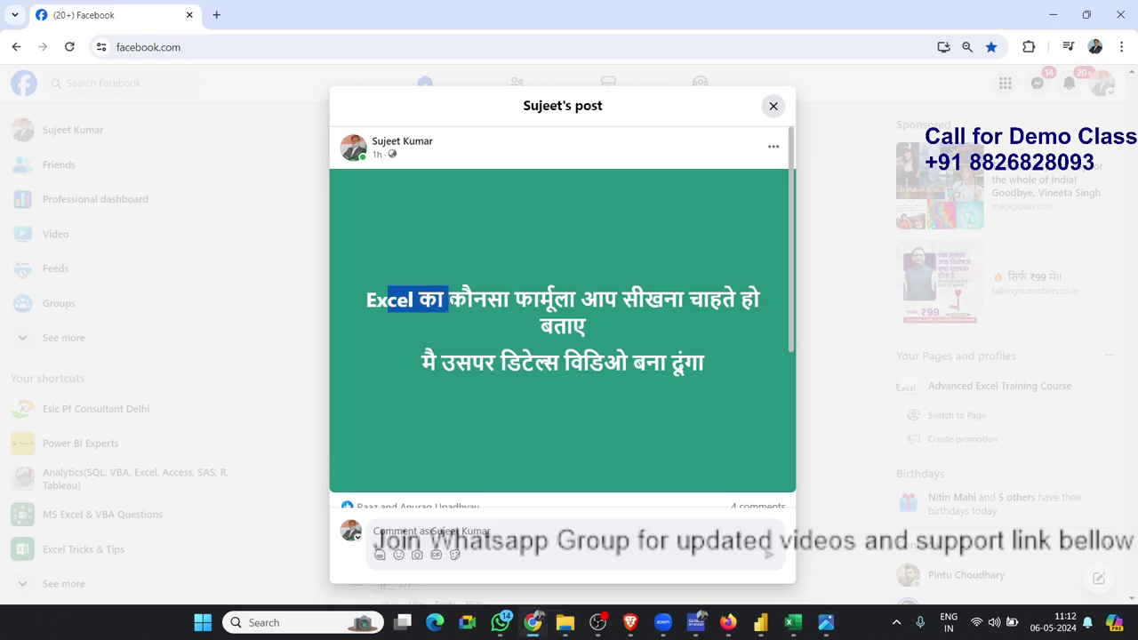
{"action": "left_click", "coordinate": [623, 379]}
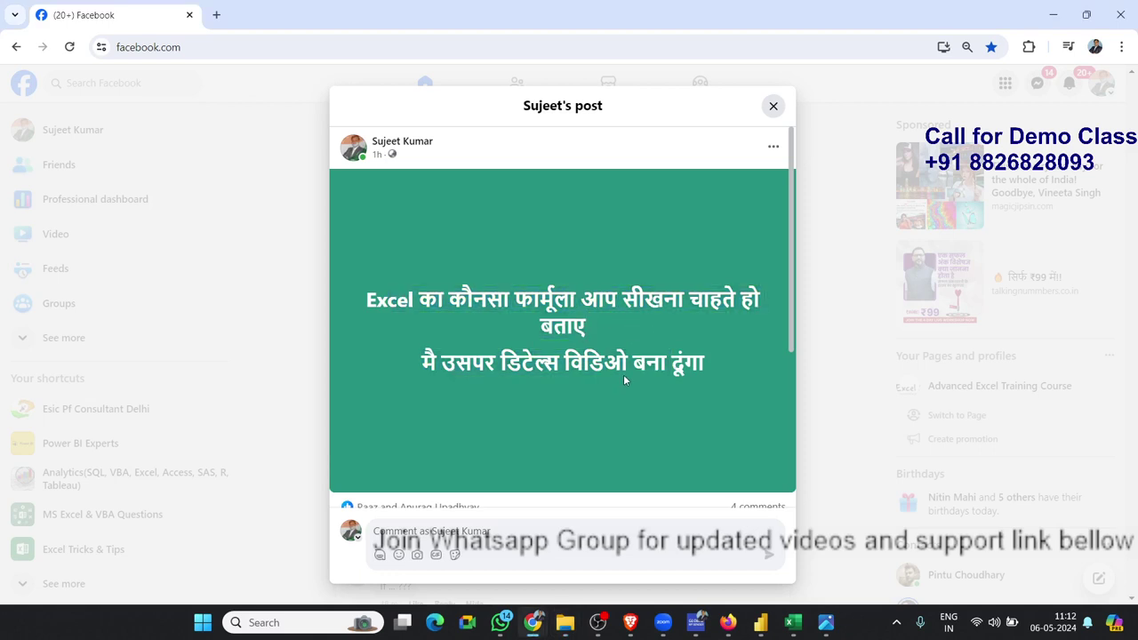
{"action": "scroll", "coordinate": [608, 390], "scroll_direction": "down", "scroll_amount": 1}
{"action": "scroll", "coordinate": [587, 378], "scroll_direction": "down", "scroll_amount": 1}
{"action": "scroll", "coordinate": [568, 371], "scroll_direction": "down", "scroll_amount": 1}
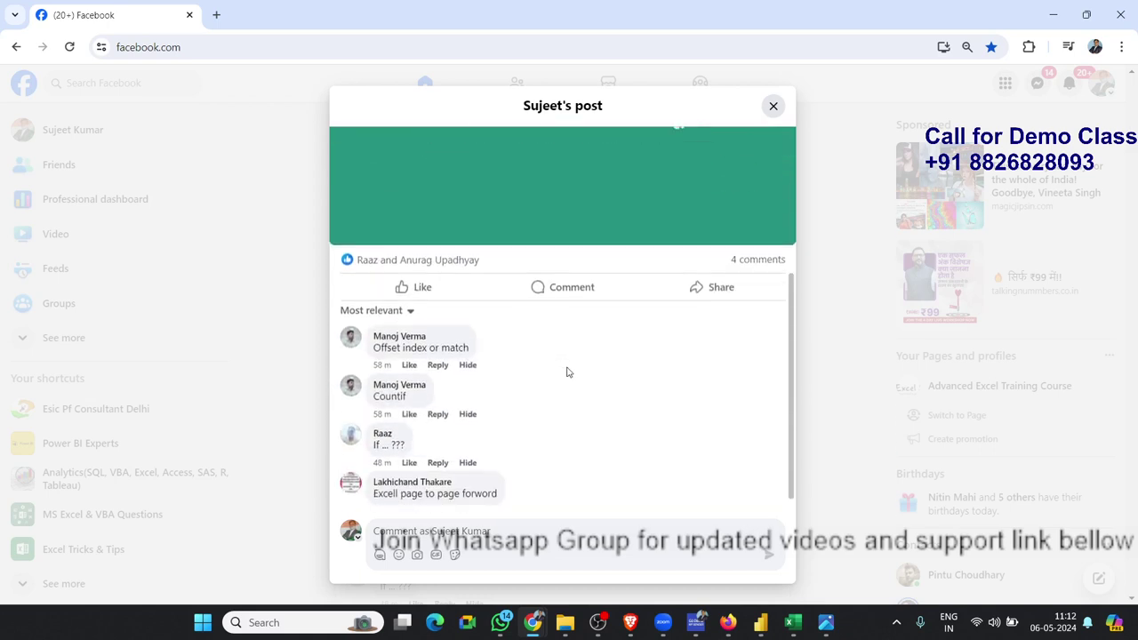
{"action": "scroll", "coordinate": [569, 372], "scroll_direction": "up", "scroll_amount": 1}
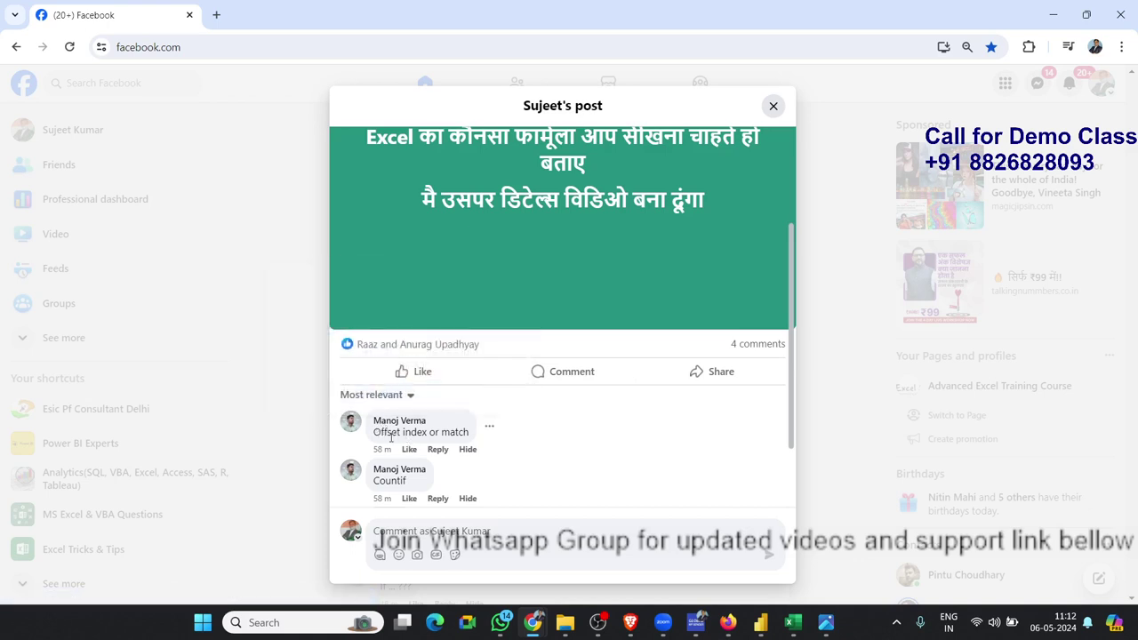
{"action": "double_click", "coordinate": [391, 433]}
{"action": "double_click", "coordinate": [410, 433]}
{"action": "double_click", "coordinate": [454, 433]}
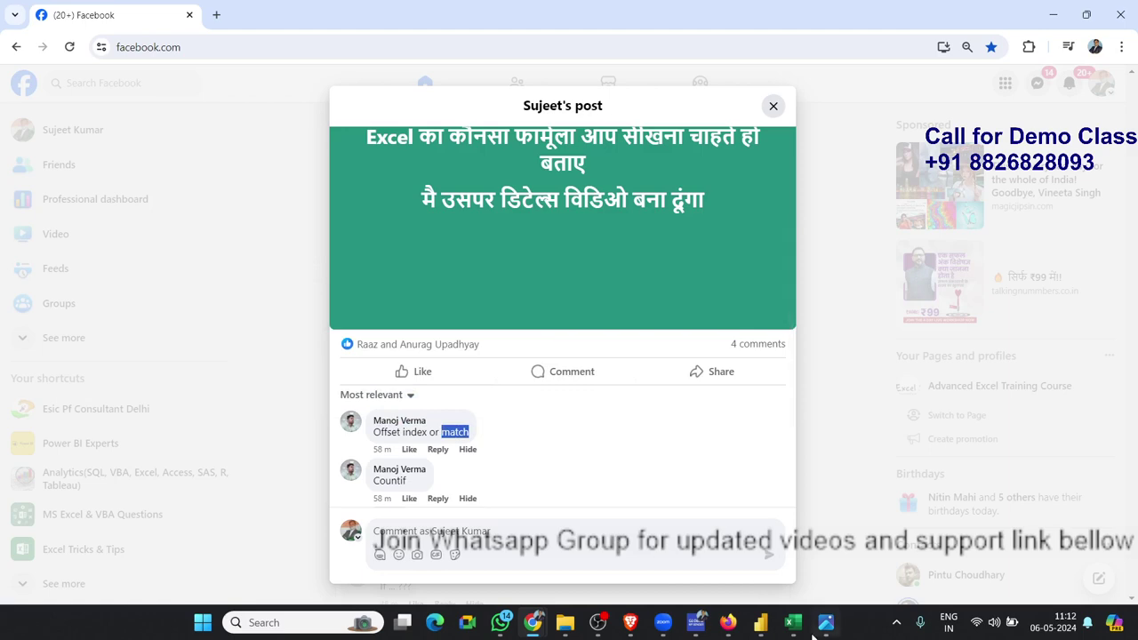
Step: In Book1, apply All Borders to the data range A1:E14
{"action": "mouse_move", "coordinate": [793, 623]}
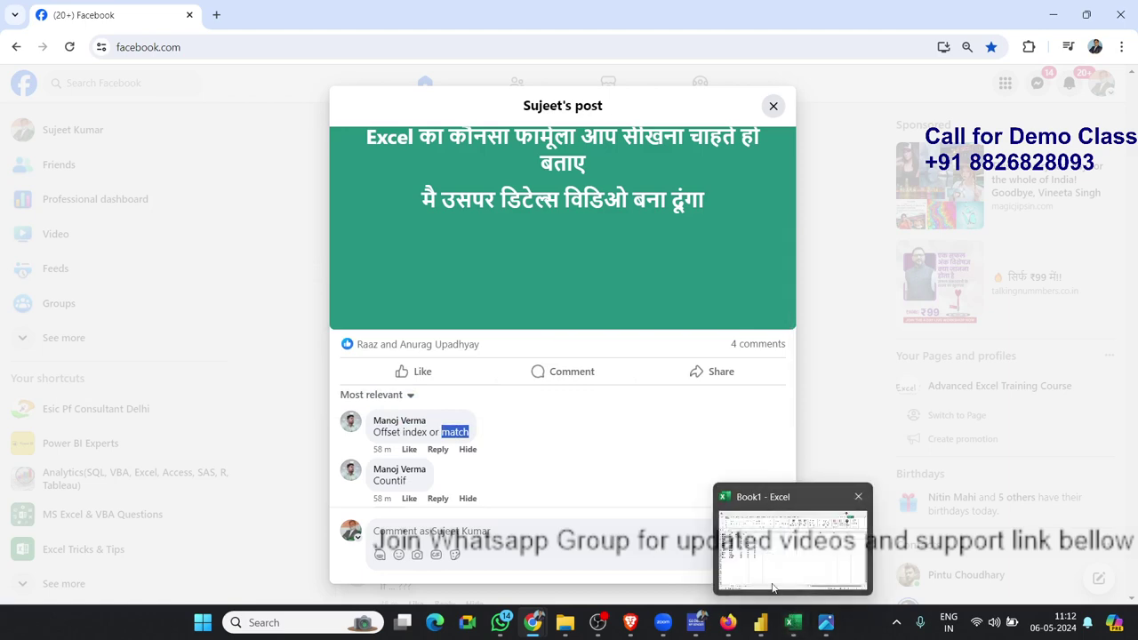
{"action": "left_click", "coordinate": [774, 592]}
{"action": "left_click_drag", "start_coordinate": [267, 355], "coordinate": [35, 181]}
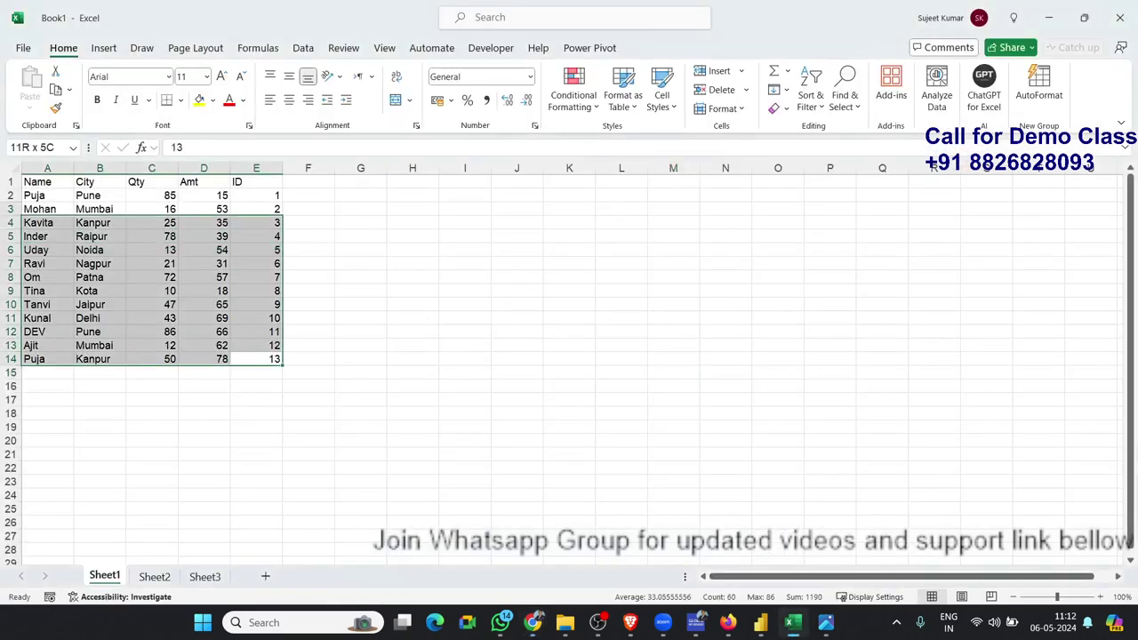
{"action": "left_click", "coordinate": [180, 98]}
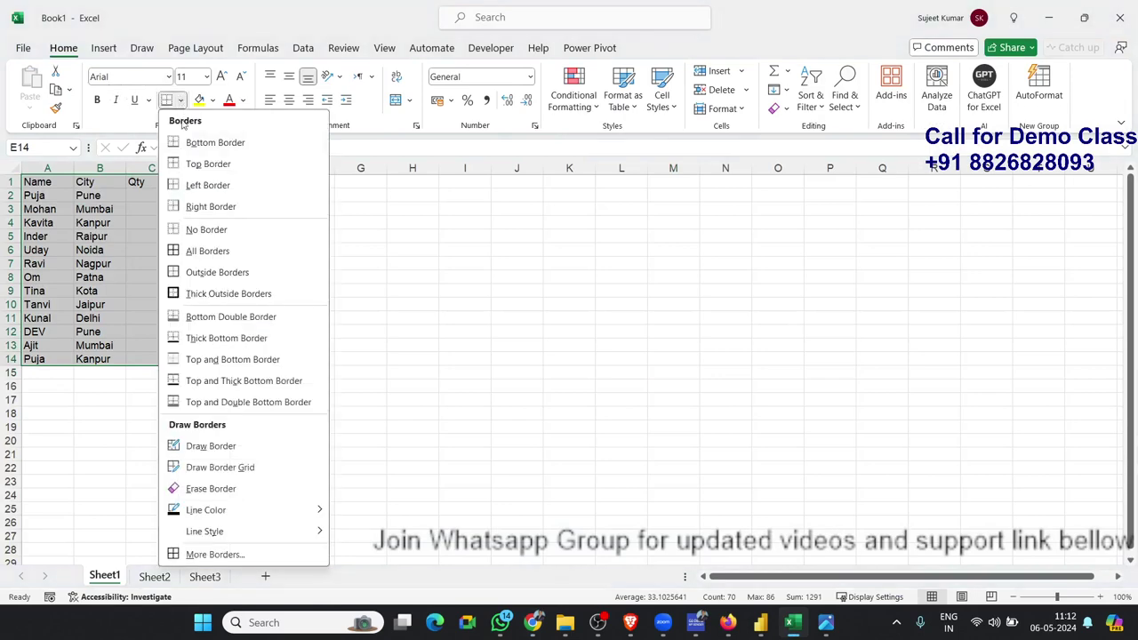
{"action": "left_click", "coordinate": [200, 253]}
{"action": "left_click", "coordinate": [236, 292]}
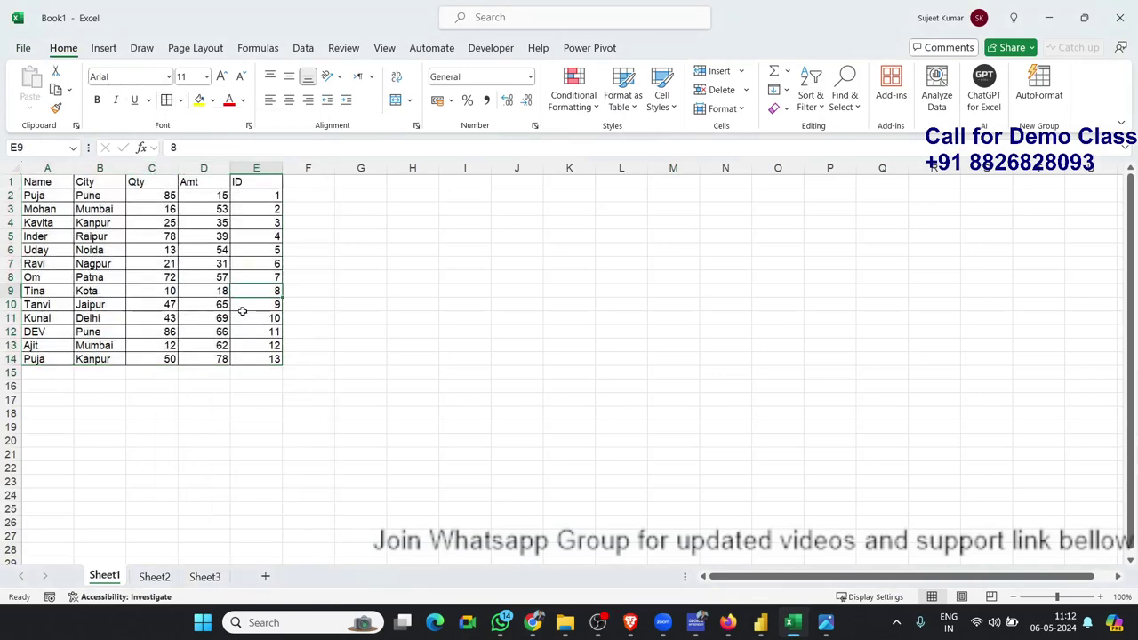
Step: Type an ID label in H15, then delete it and move over to cell B16
{"action": "left_click", "coordinate": [406, 375]}
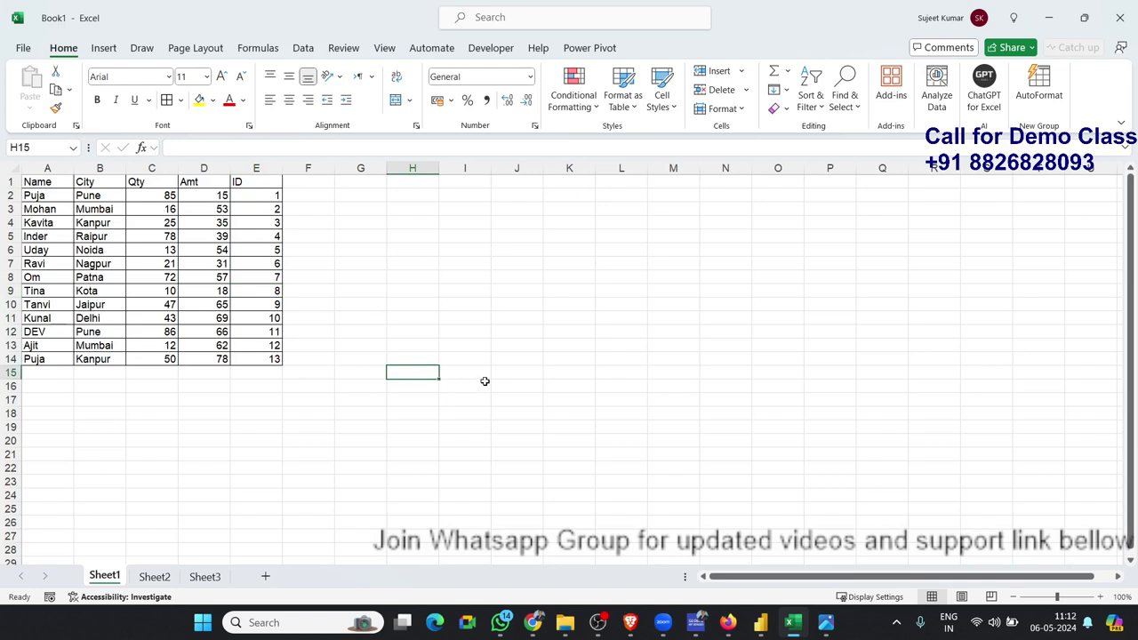
{"action": "type", "text": "ID"}
{"action": "key", "text": "Right"}
{"action": "key", "text": "Up"}
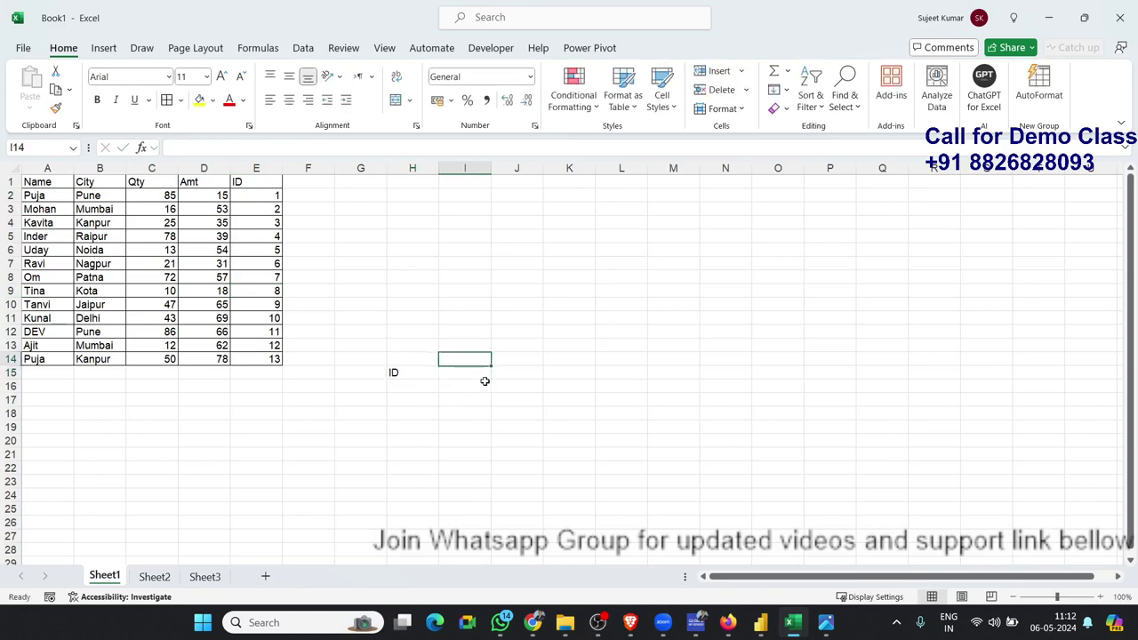
{"action": "key", "text": "Down"}
{"action": "key", "text": "Left"}
{"action": "key", "text": "Down"}
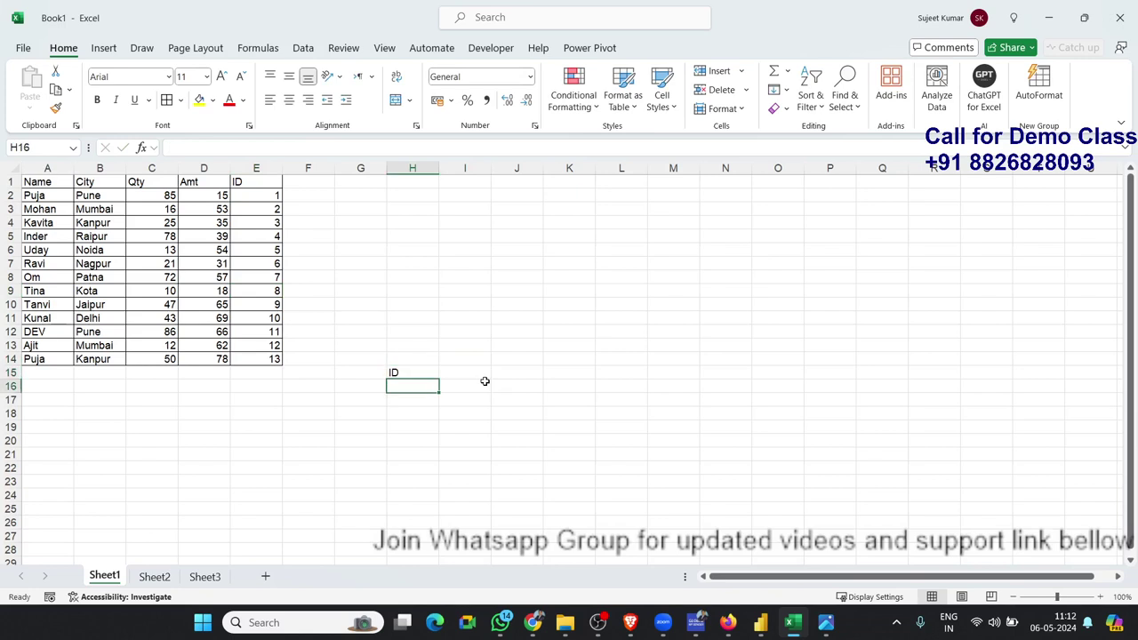
{"action": "key", "text": "Up"}
{"action": "key", "text": "Delete"}
{"action": "key", "text": "Left"}
{"action": "key", "text": "Left"}
{"action": "key", "text": "Left"}
{"action": "key", "text": "Left"}
{"action": "key", "text": "Left"}
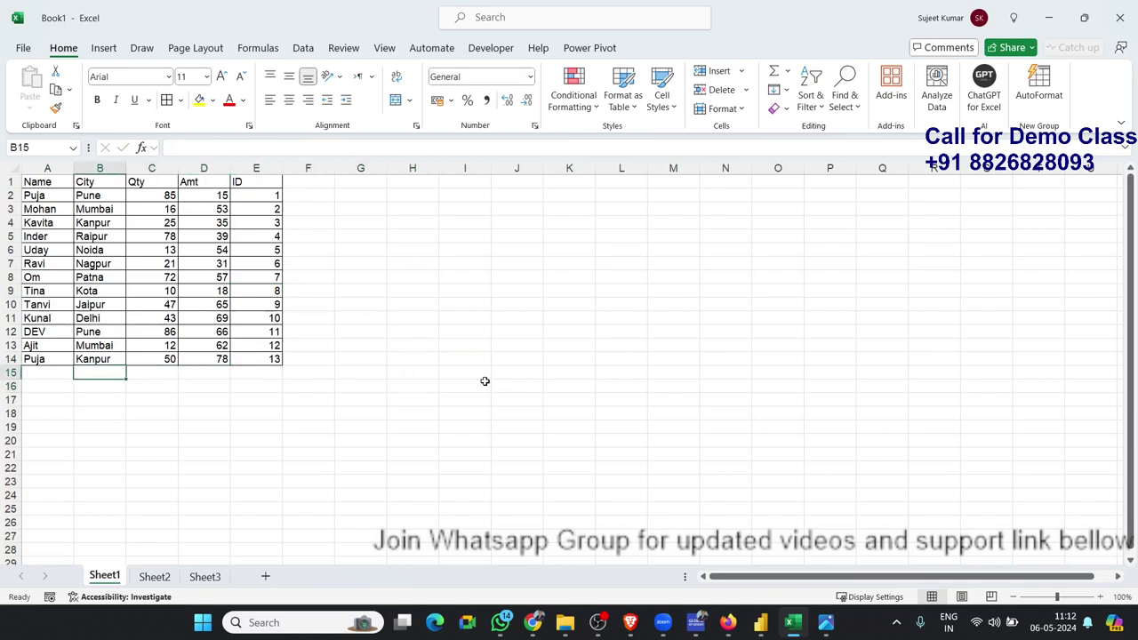
{"action": "key", "text": "Down"}
{"action": "key", "text": "BackSpace"}
Step: Enter ID in B16, 10 in C16 and the City label in B17
{"action": "type", "text": "ID"}
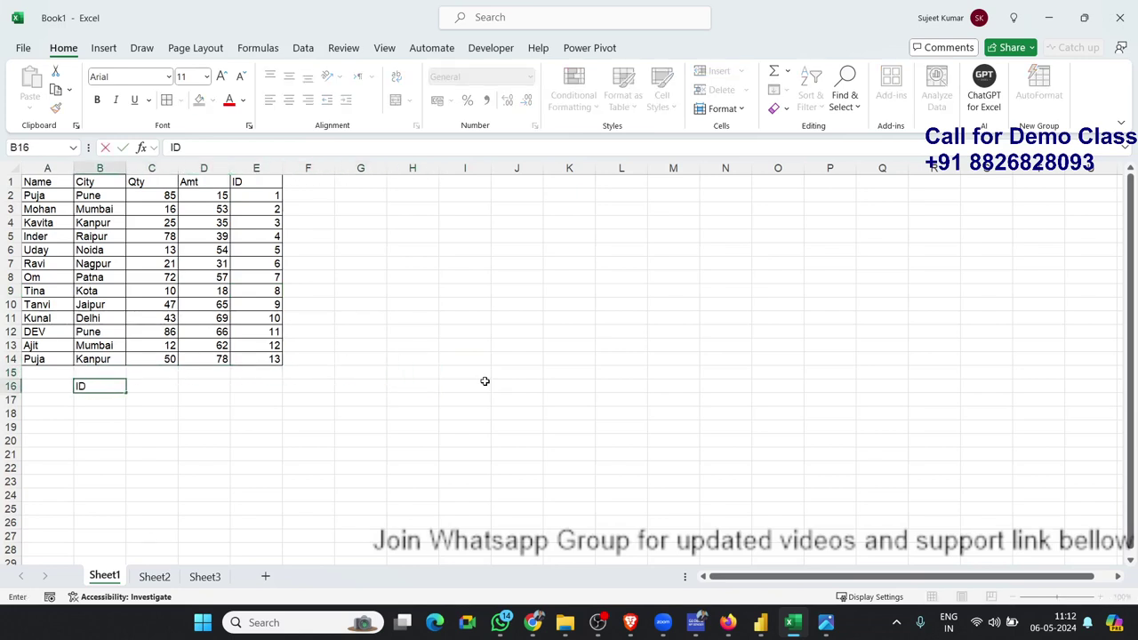
{"action": "key", "text": "Right"}
{"action": "type", "text": "10"}
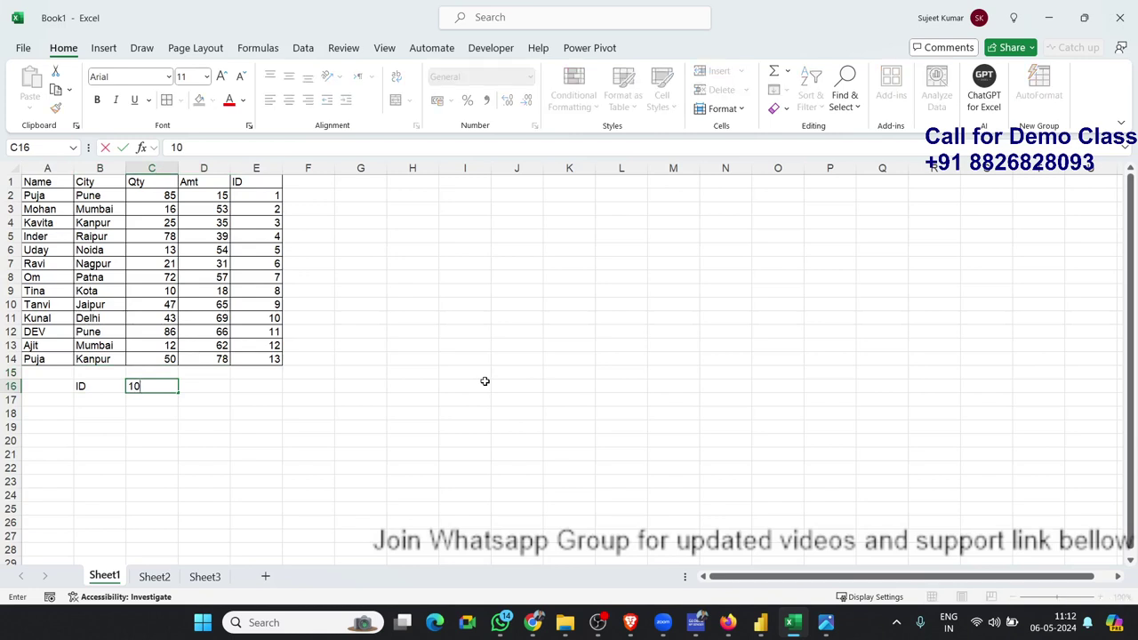
{"action": "key", "text": "Right"}
{"action": "key", "text": "Down"}
{"action": "key", "text": "Left"}
{"action": "key", "text": "Left"}
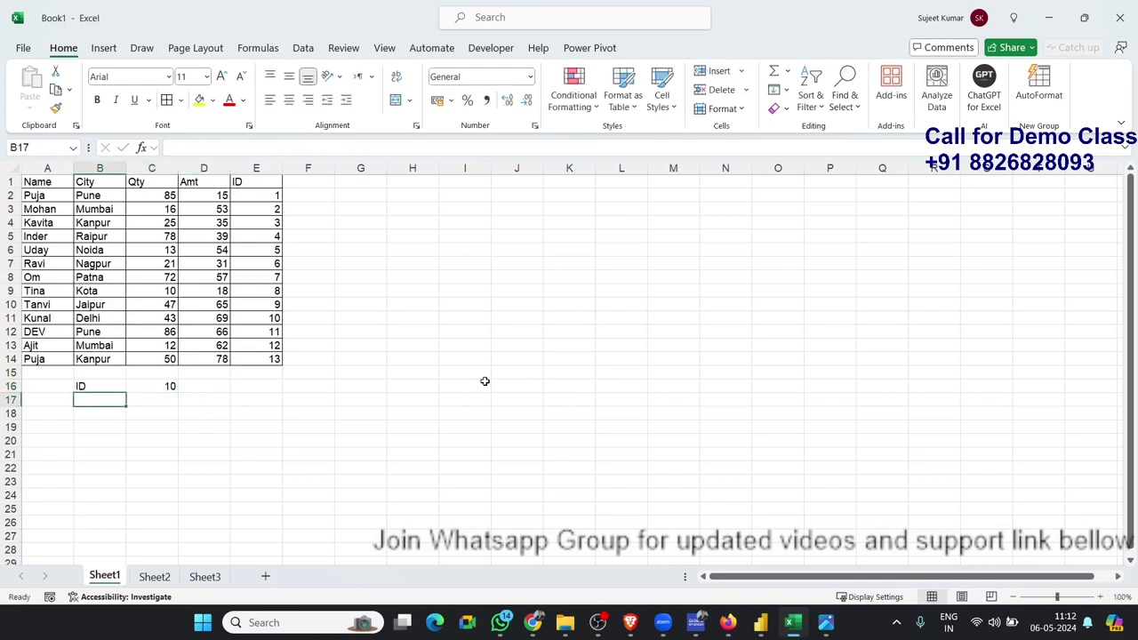
{"action": "type", "text": "C"}
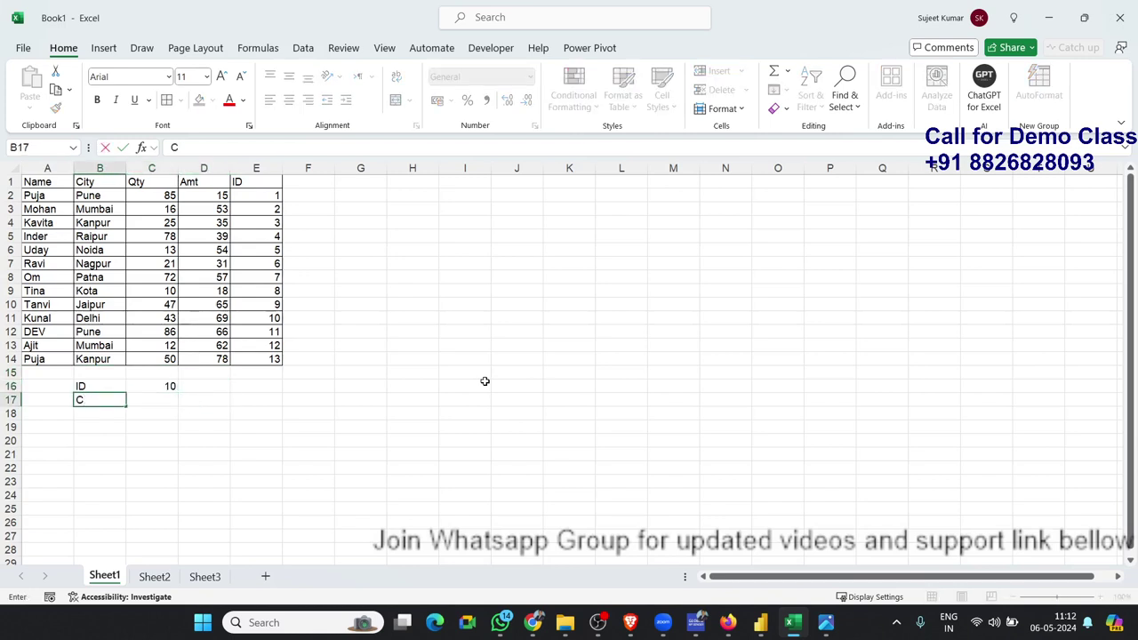
{"action": "type", "text": "ity"}
{"action": "key", "text": "Right"}
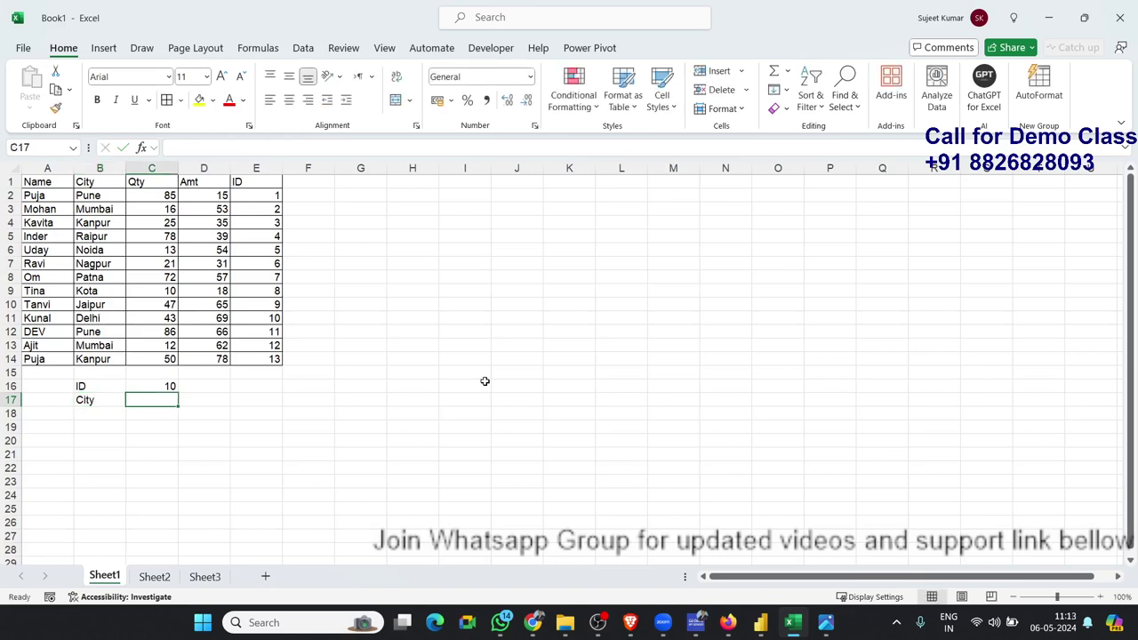
Step: Start an XLOOKUP using E1:E14 and B2:B13, then cancel it
{"action": "type", "text": "=xl"}
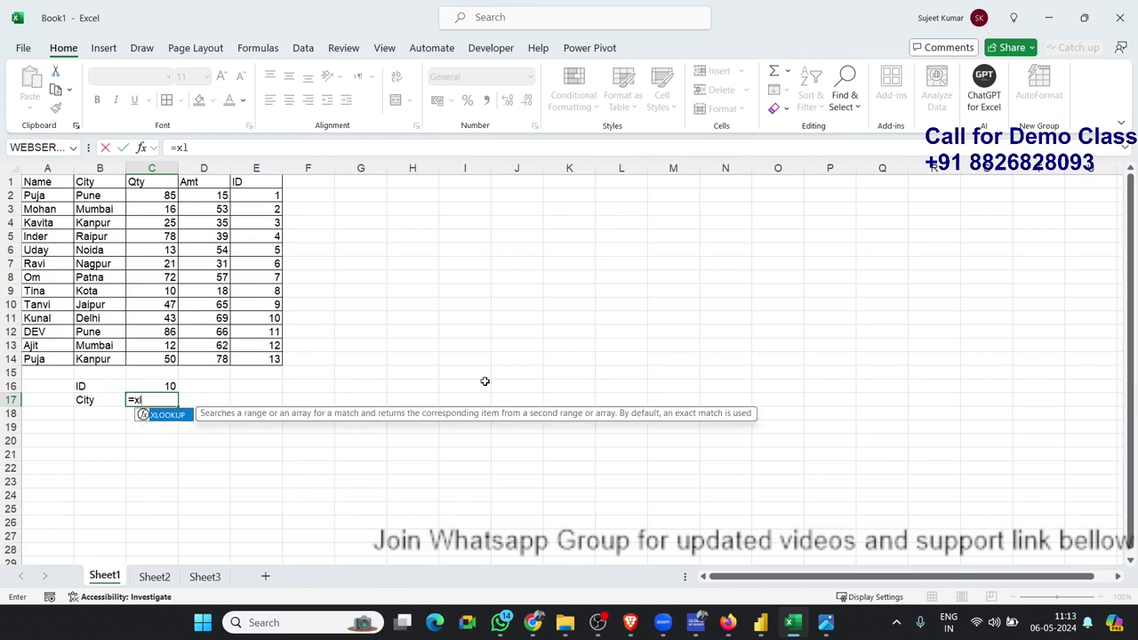
{"action": "key", "text": "Tab"}
{"action": "left_click_drag", "start_coordinate": [265, 359], "coordinate": [253, 178]}
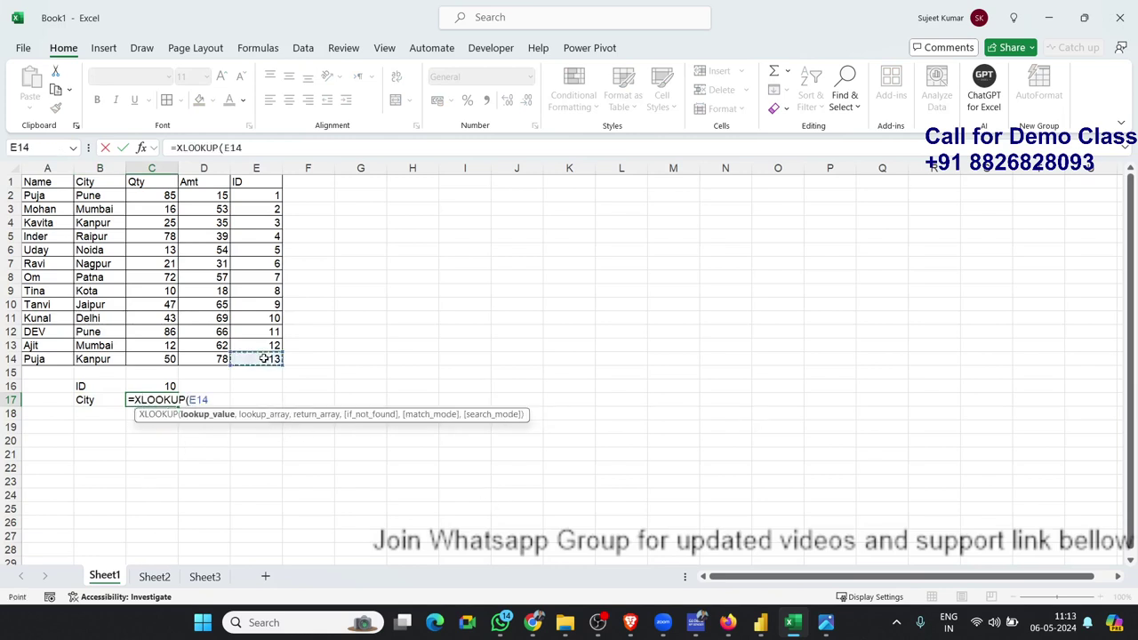
{"action": "type", "text": ":E14,"}
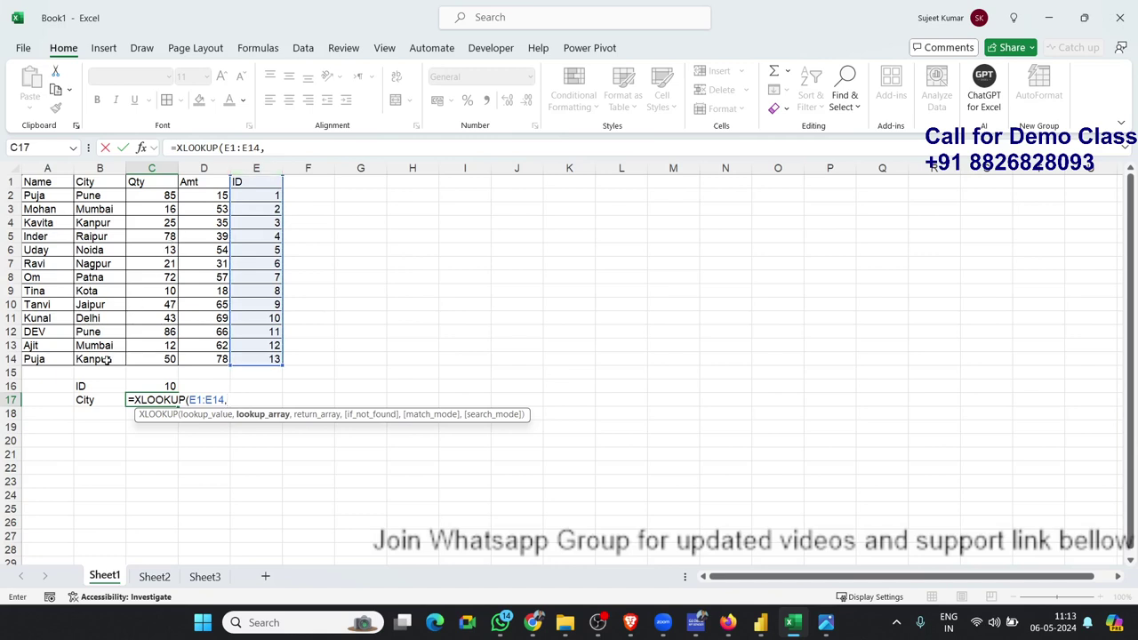
{"action": "left_click_drag", "start_coordinate": [78, 349], "coordinate": [80, 182]}
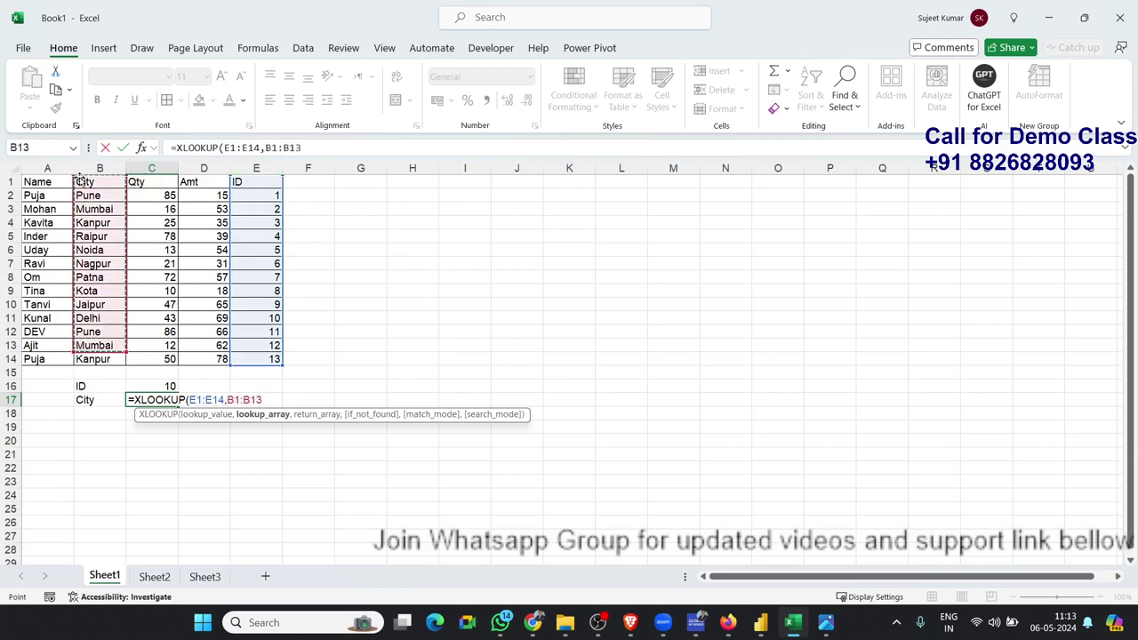
{"action": "key", "text": "Escape"}
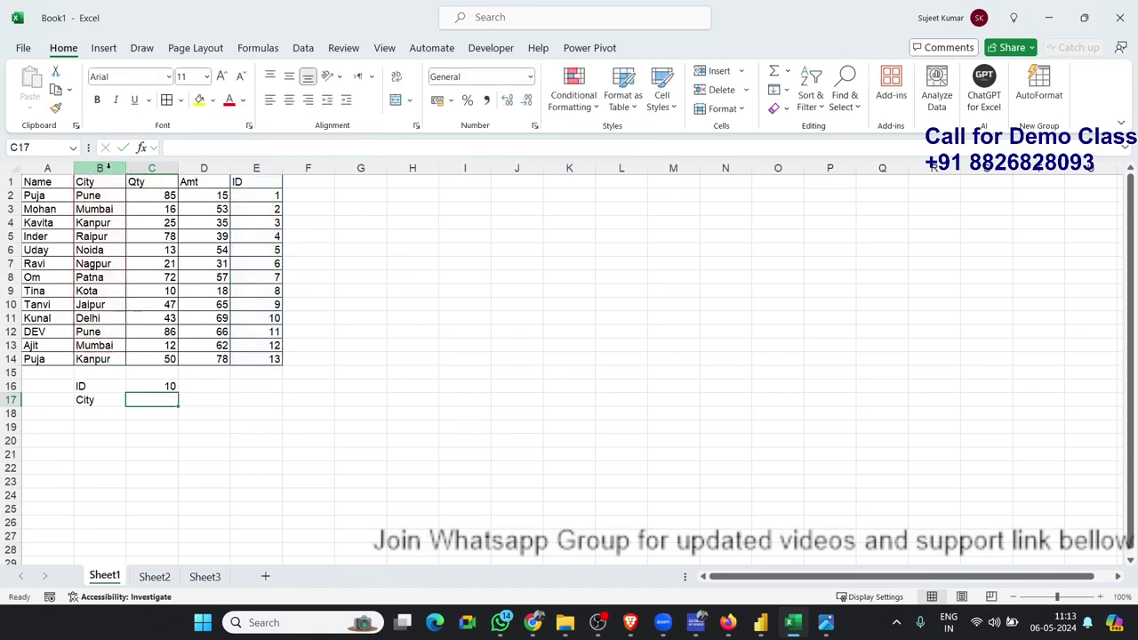
Step: Enter XLOOKUP(C16,E1:E14,B1:B14) in C17, see Delhi returned, then delete the formula
{"action": "type", "text": "=xl"}
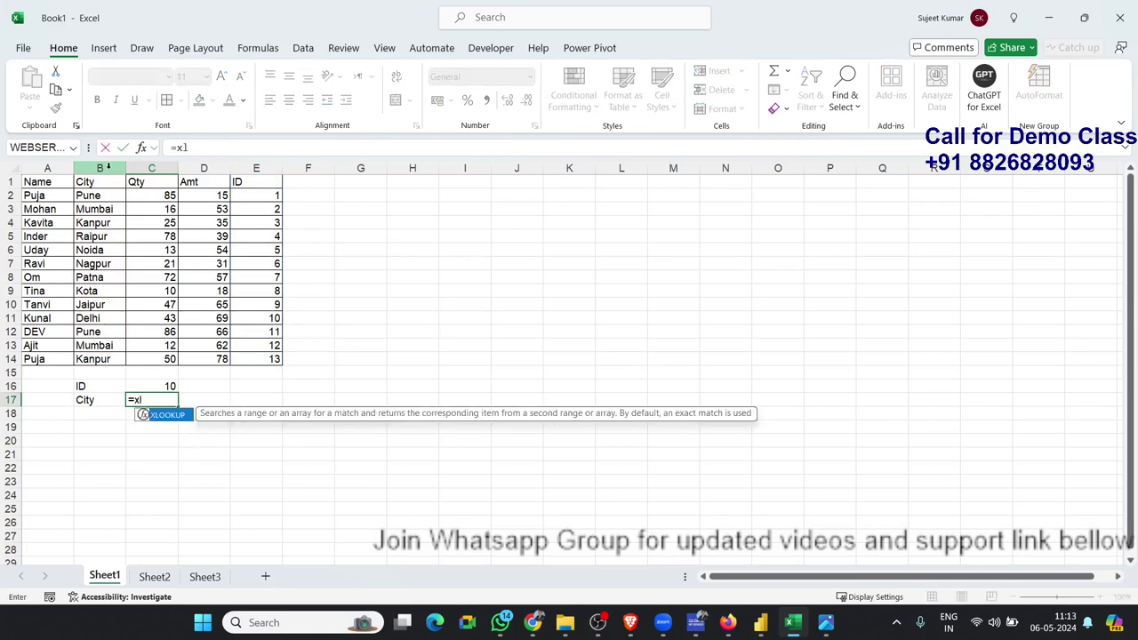
{"action": "key", "text": "Tab"}
{"action": "key", "text": "Up"}
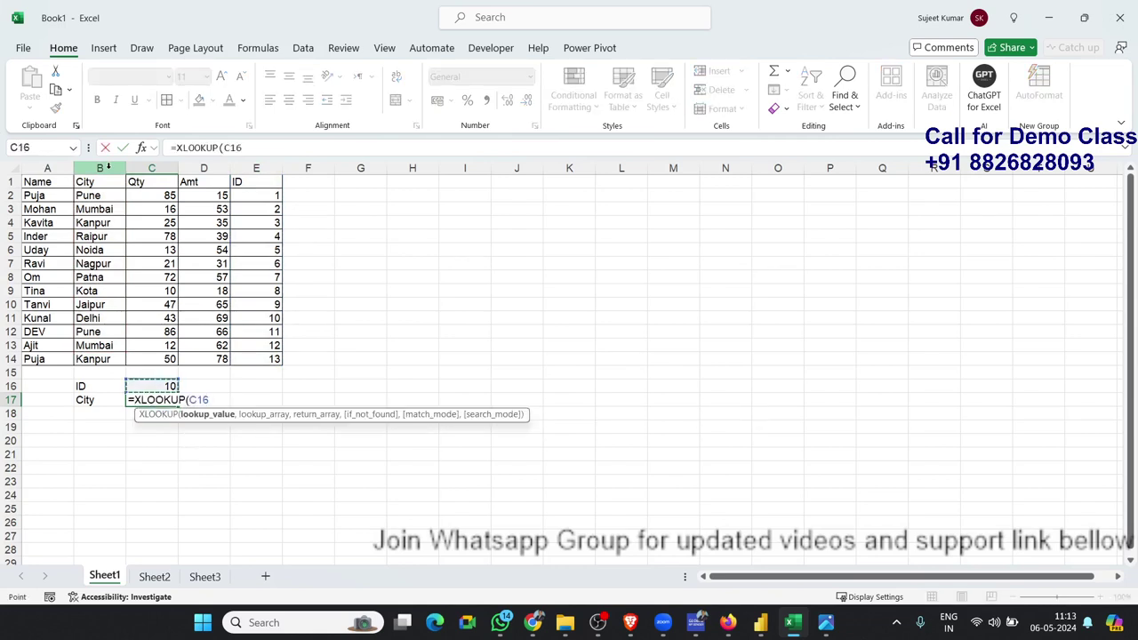
{"action": "type", "text": ","}
{"action": "left_click_drag", "start_coordinate": [264, 359], "coordinate": [260, 182]}
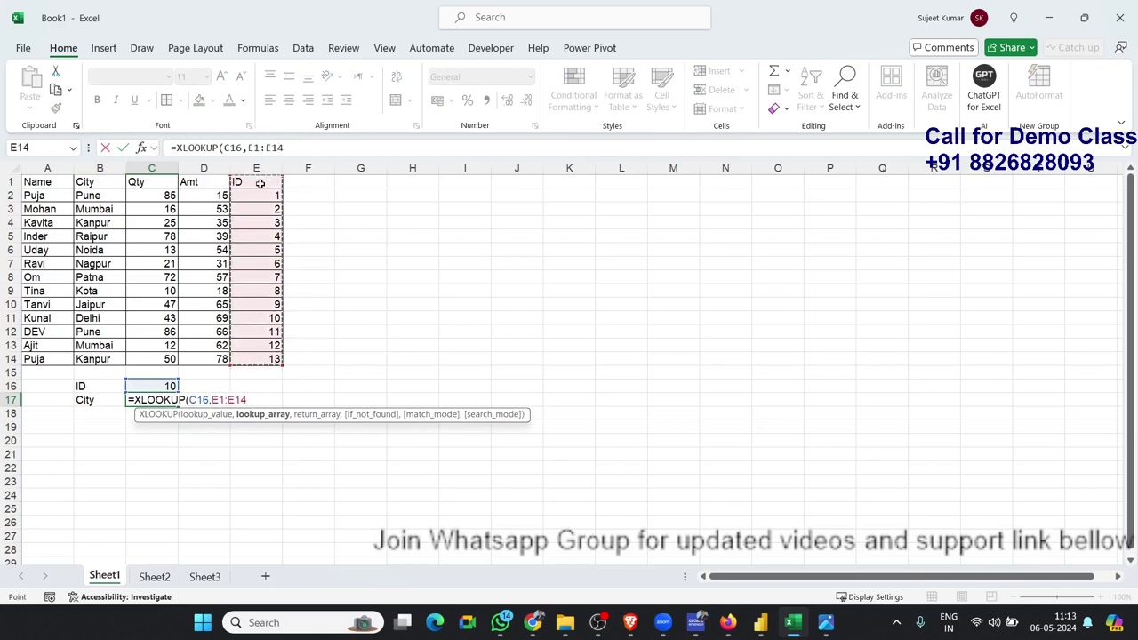
{"action": "type", "text": ","}
{"action": "left_click_drag", "start_coordinate": [86, 184], "coordinate": [98, 359]}
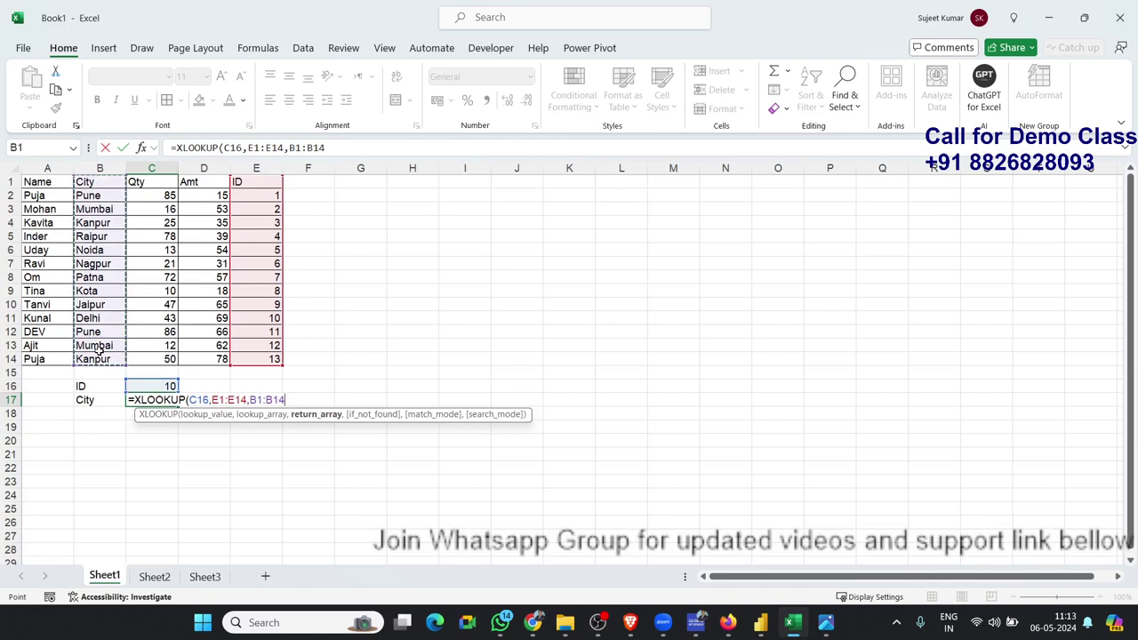
{"action": "key", "text": "shift+Tab"}
{"action": "key", "text": "Right"}
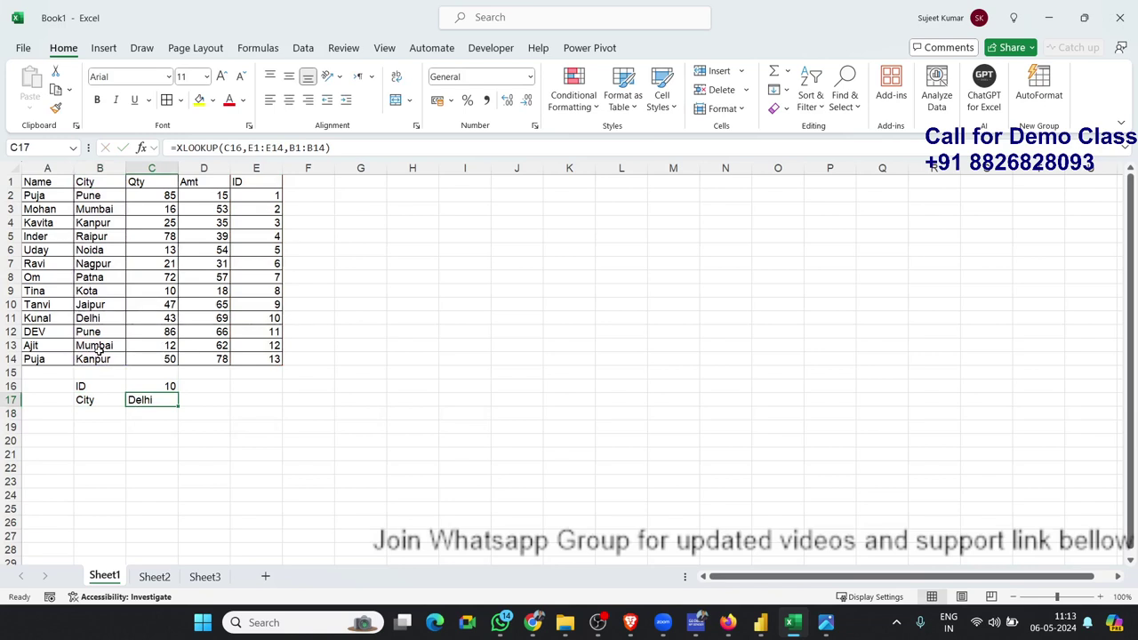
{"action": "key", "text": "Delete"}
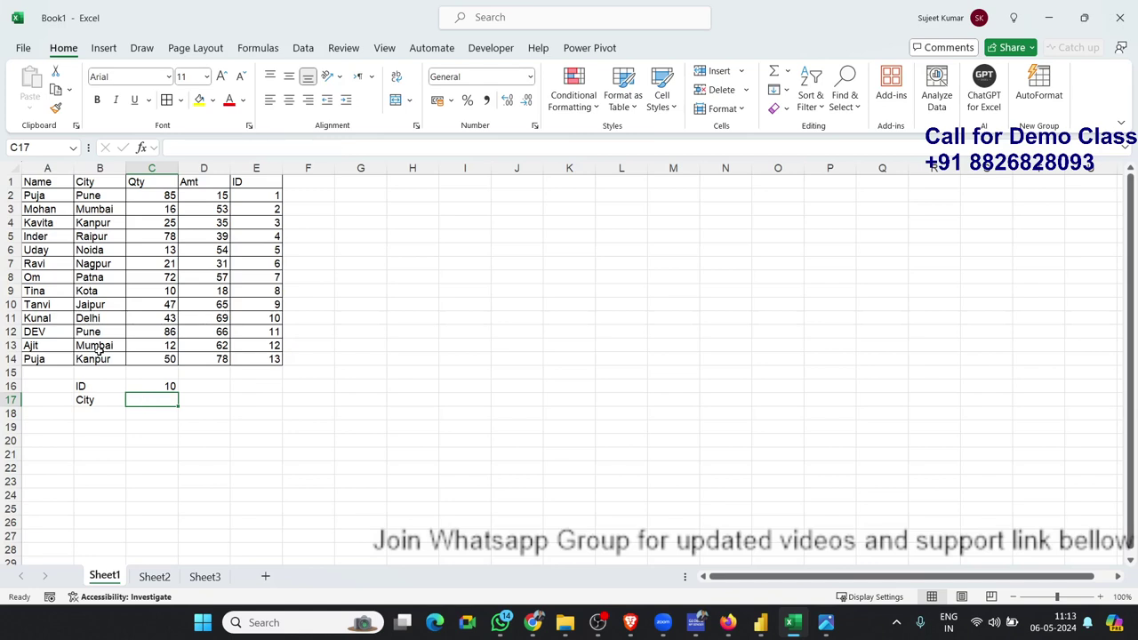
Step: Enter =MATCH(C16,E1:E14,0) in C17
{"action": "type", "text": "=ma"}
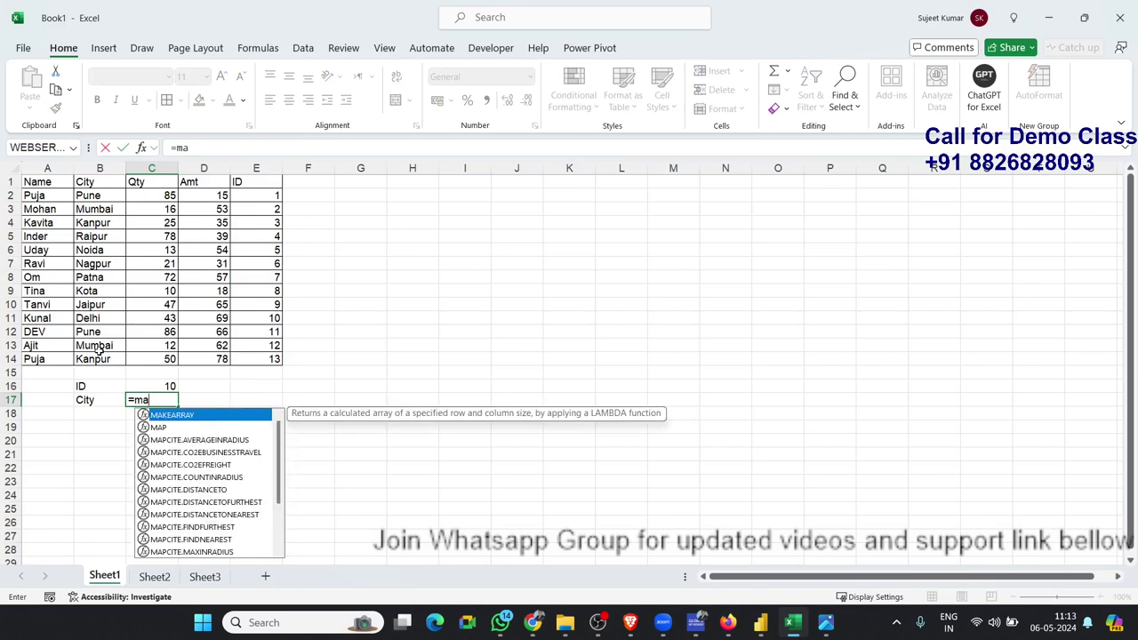
{"action": "type", "text": "t"}
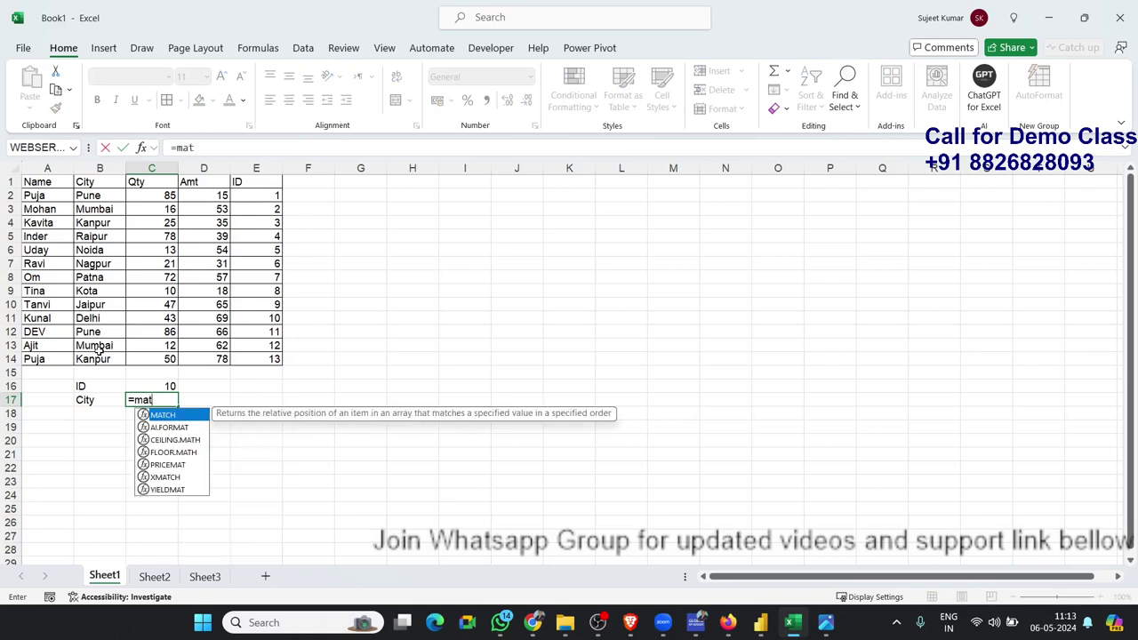
{"action": "key", "text": "Tab"}
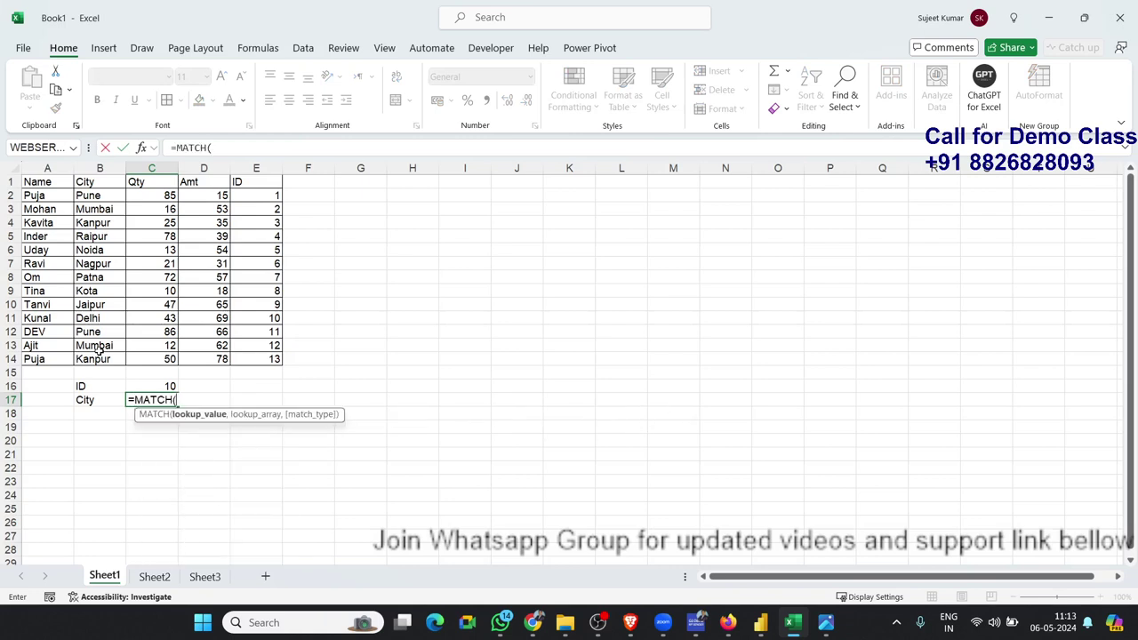
{"action": "key", "text": "Up"}
{"action": "type", "text": ","}
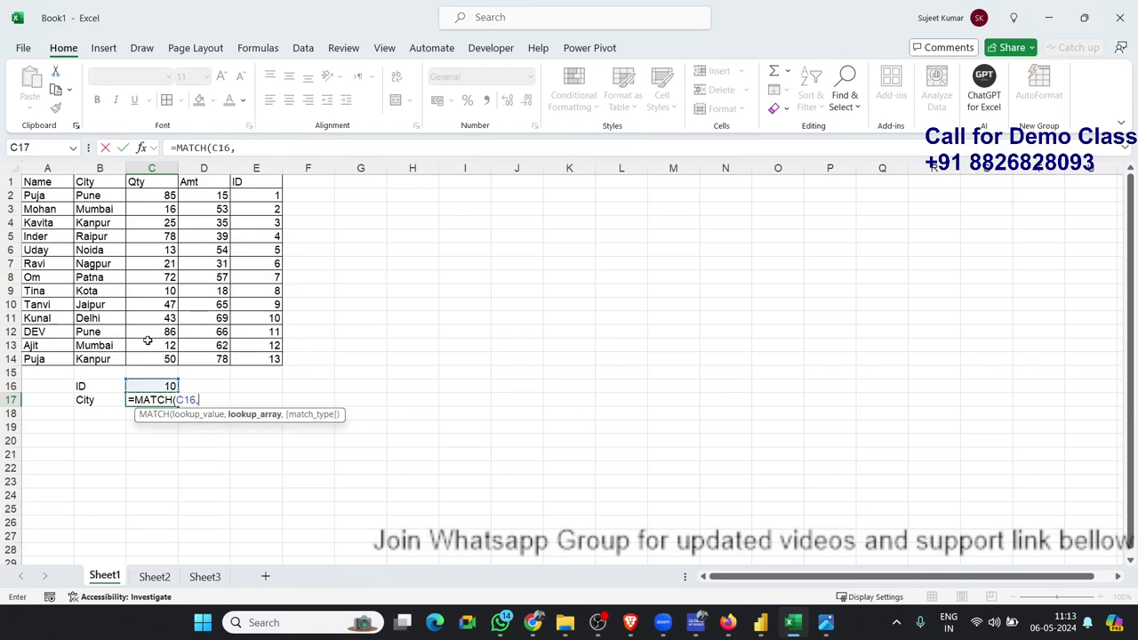
{"action": "left_click_drag", "start_coordinate": [275, 360], "coordinate": [259, 180]}
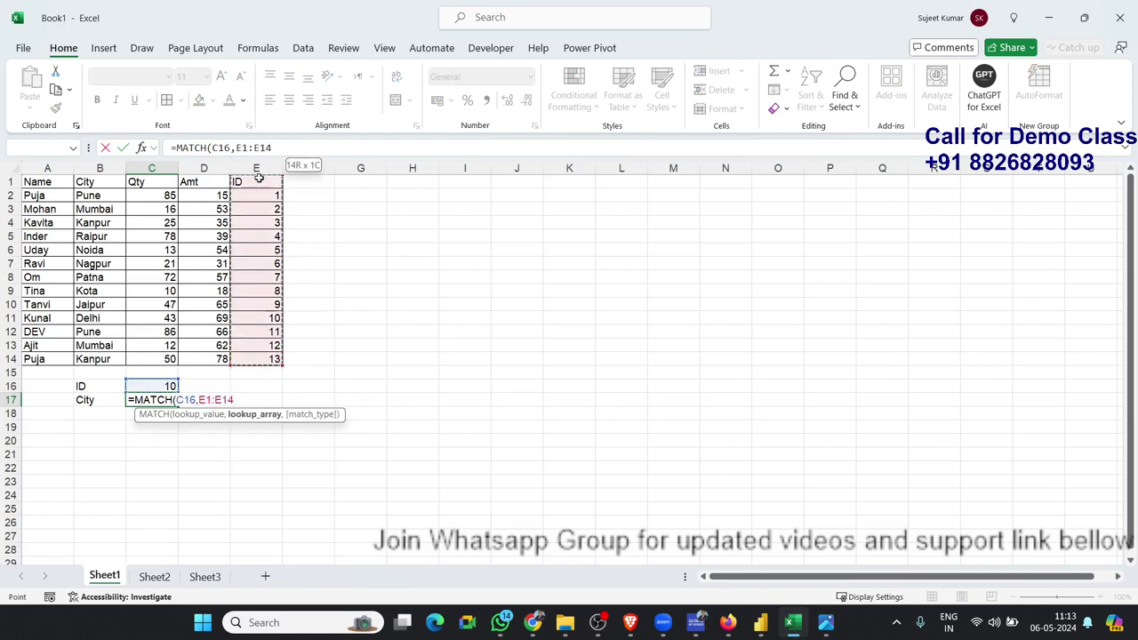
{"action": "type", "text": ","}
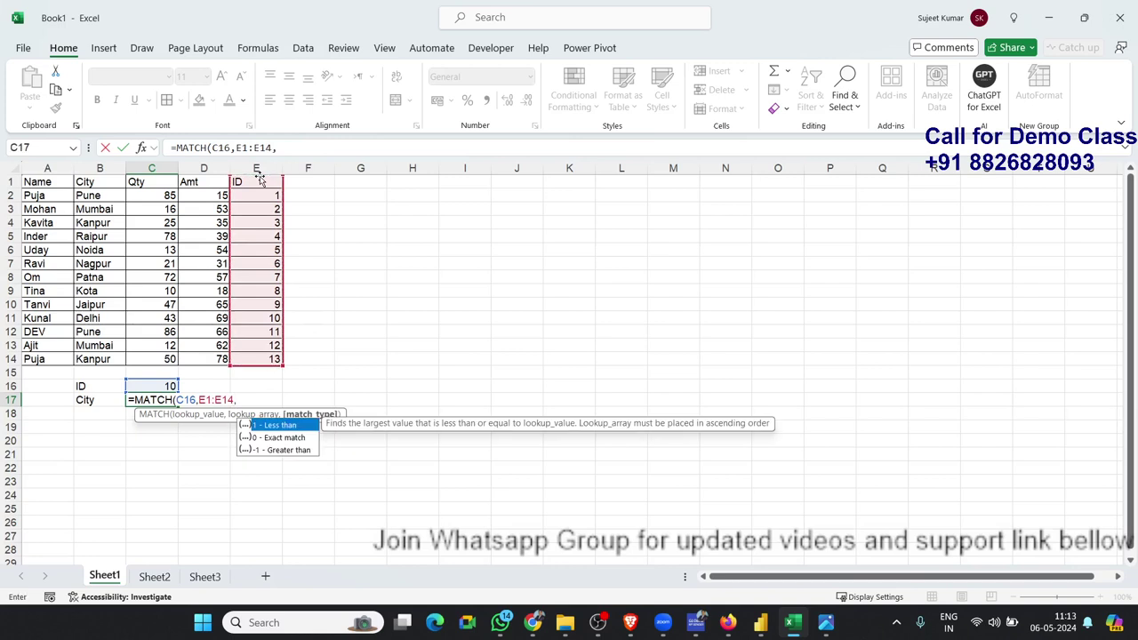
{"action": "type", "text": "0)"}
{"action": "key", "text": "Return"}
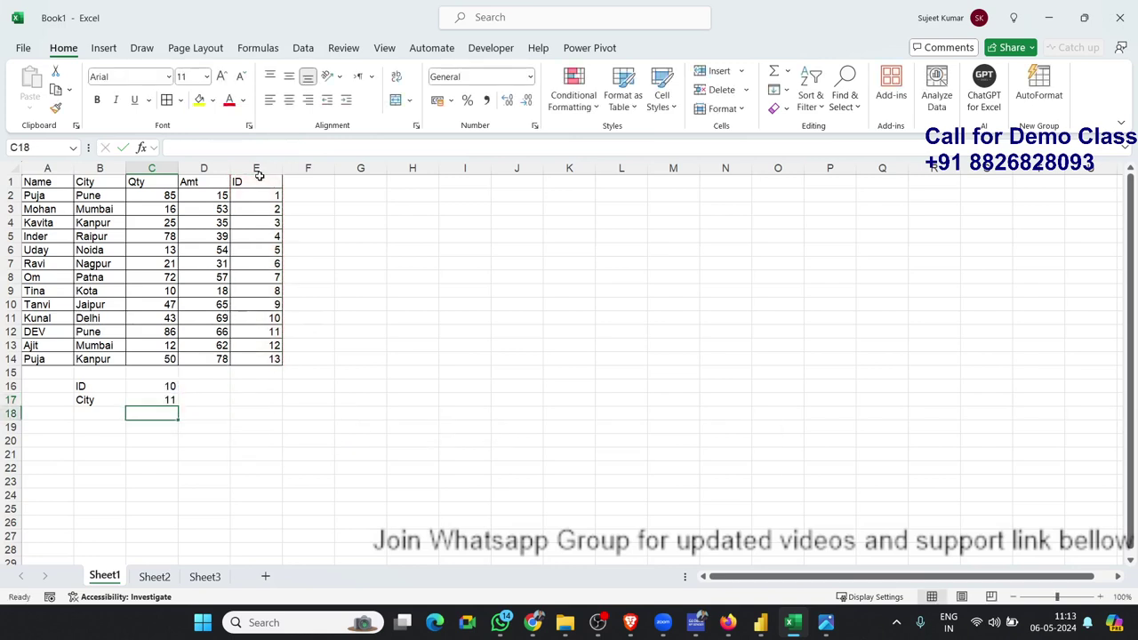
Step: Verify that ID 10 sits in E11, the 11th position down column E
{"action": "key", "text": "Up"}
{"action": "key", "text": "Up"}
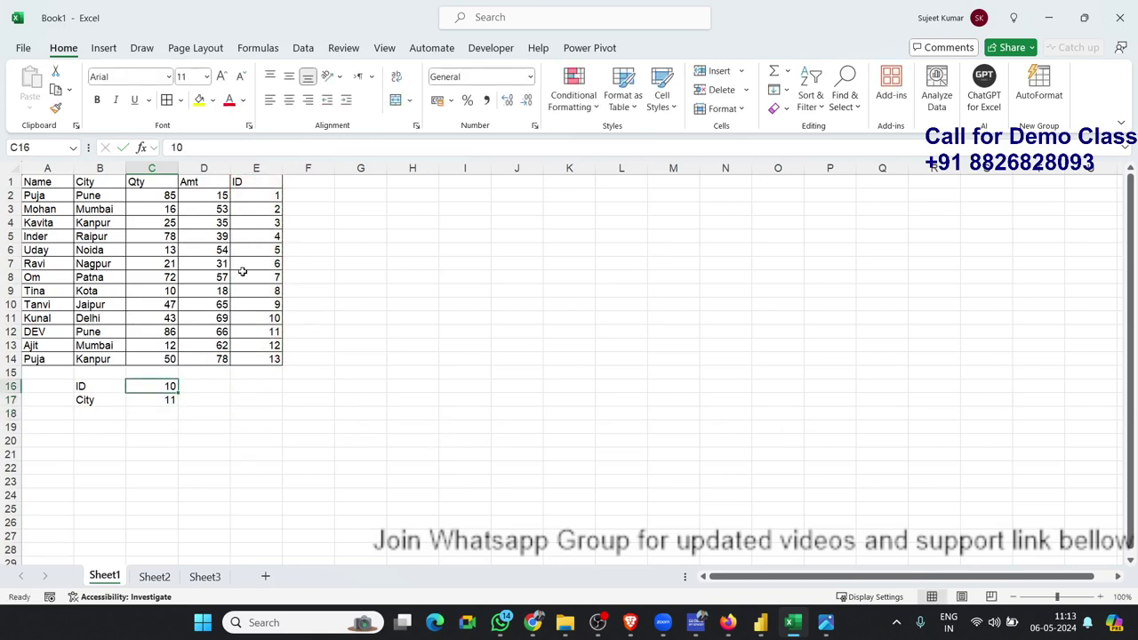
{"action": "left_click", "coordinate": [274, 334]}
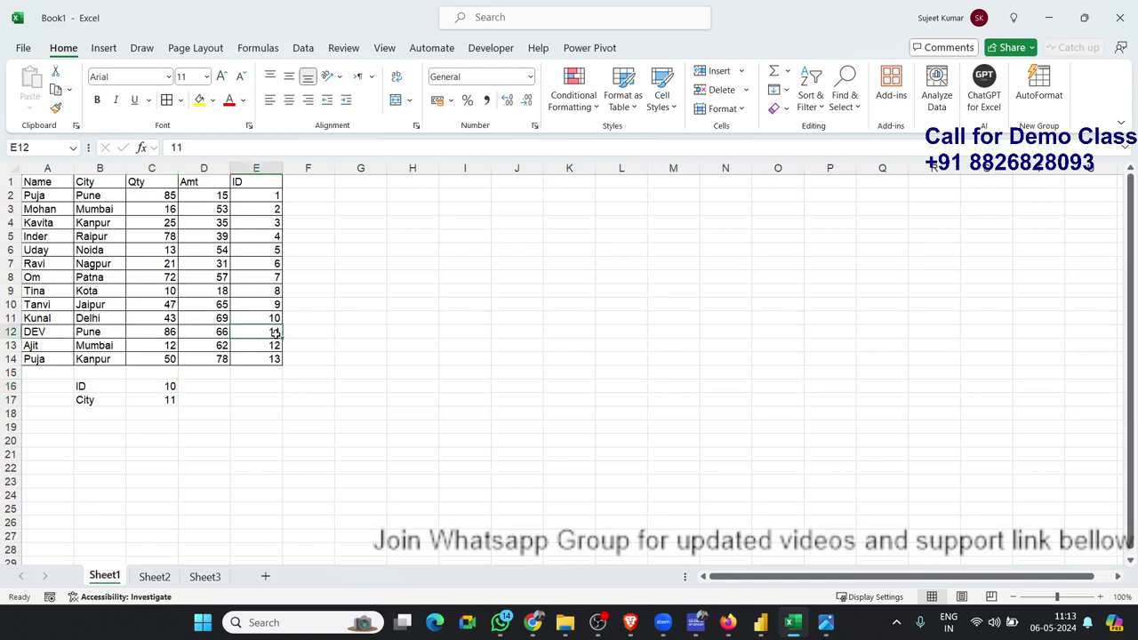
{"action": "left_click", "coordinate": [274, 320]}
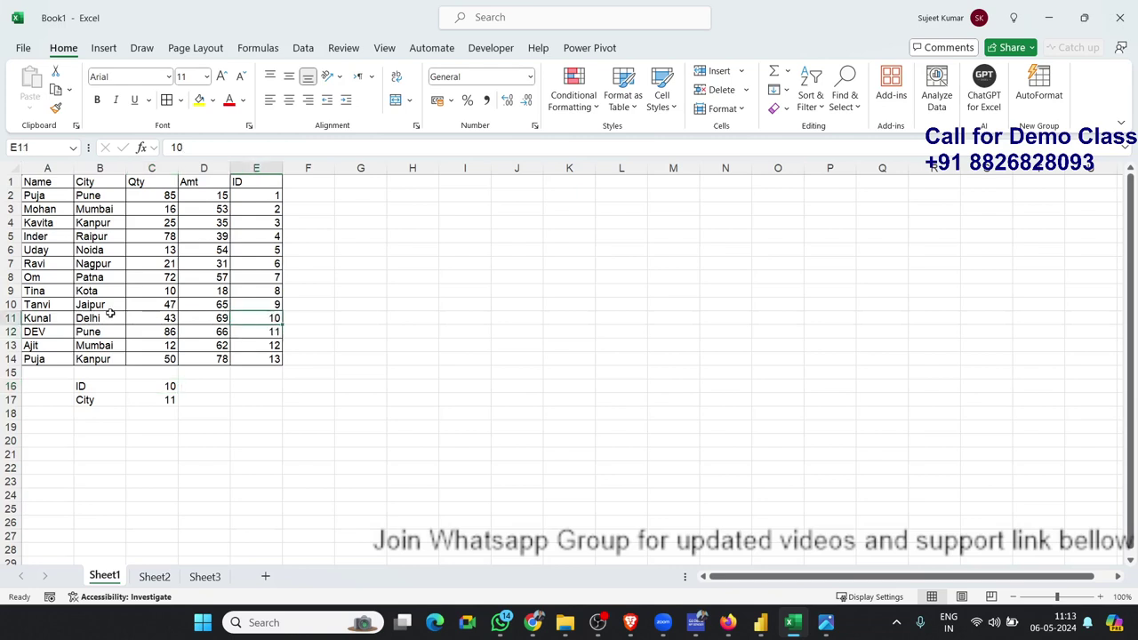
{"action": "left_click", "coordinate": [255, 185]}
{"action": "left_click_drag", "start_coordinate": [254, 187], "coordinate": [251, 300]}
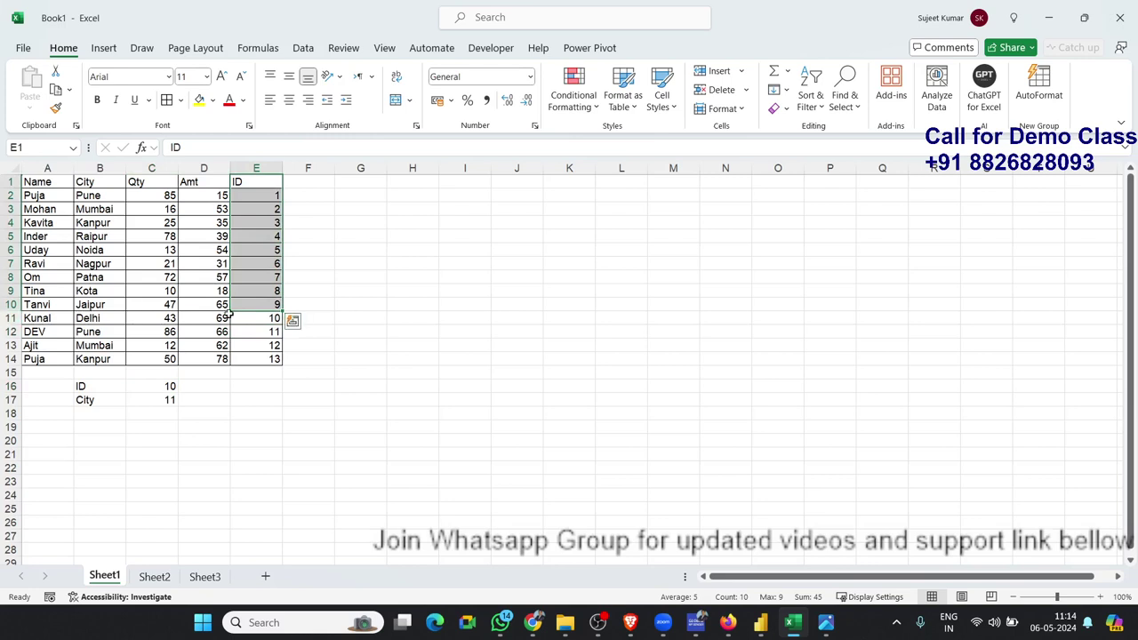
{"action": "left_click", "coordinate": [259, 317]}
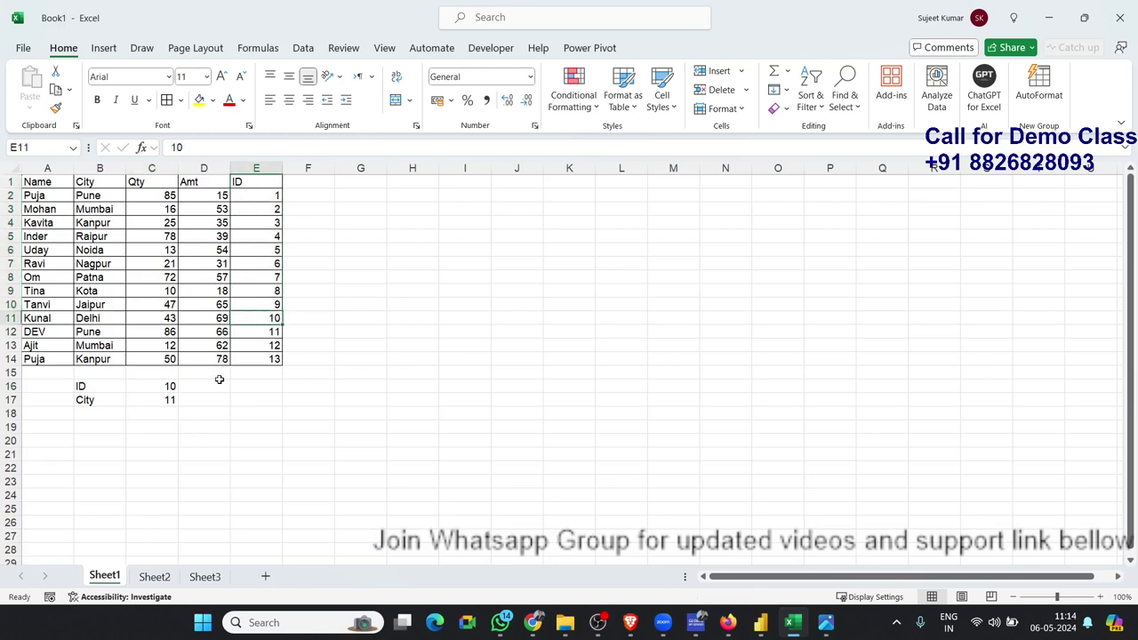
{"action": "left_click", "coordinate": [212, 397]}
Step: Enter =INDEX(A1:E14,C17,2) in D17, returning Delhi for ID 10
{"action": "type", "text": "=ind"}
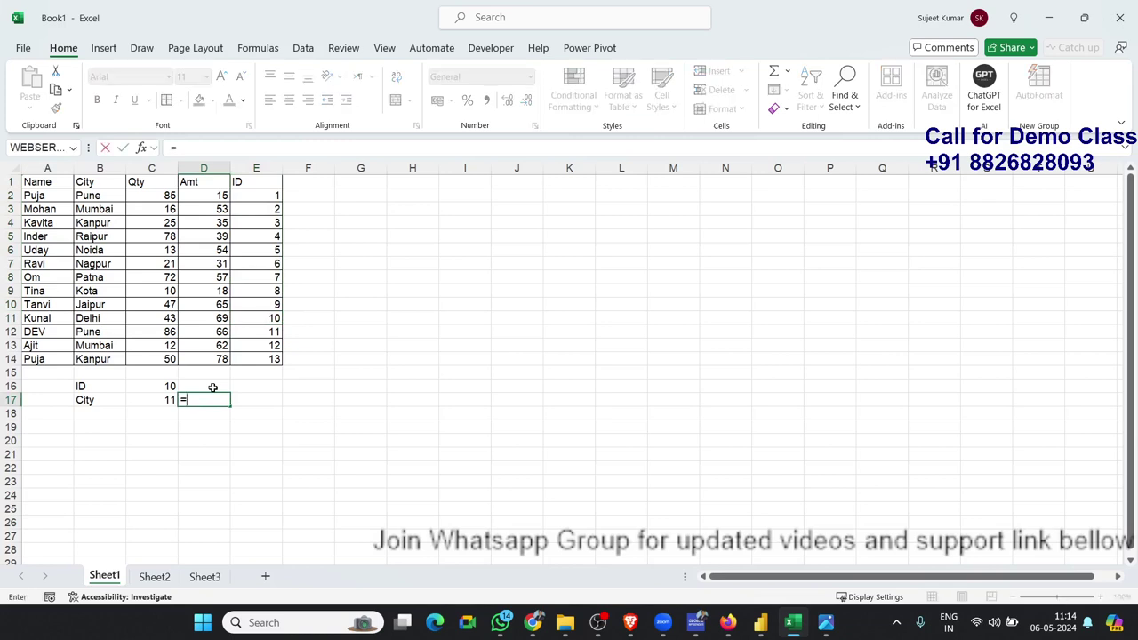
{"action": "key", "text": "Tab"}
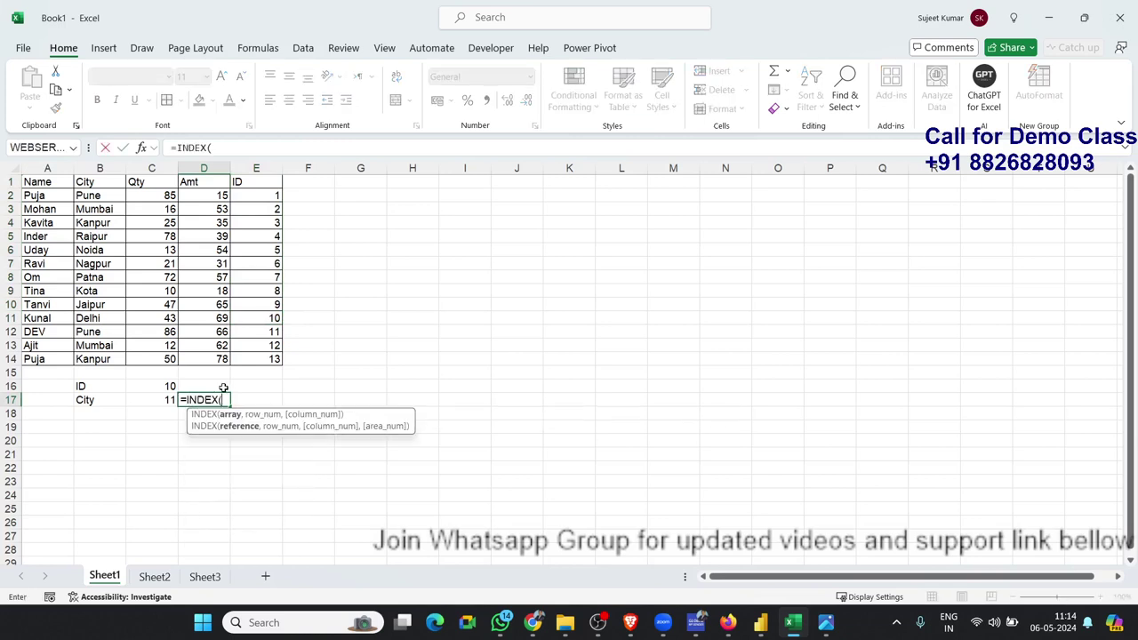
{"action": "left_click_drag", "start_coordinate": [47, 185], "coordinate": [253, 355]}
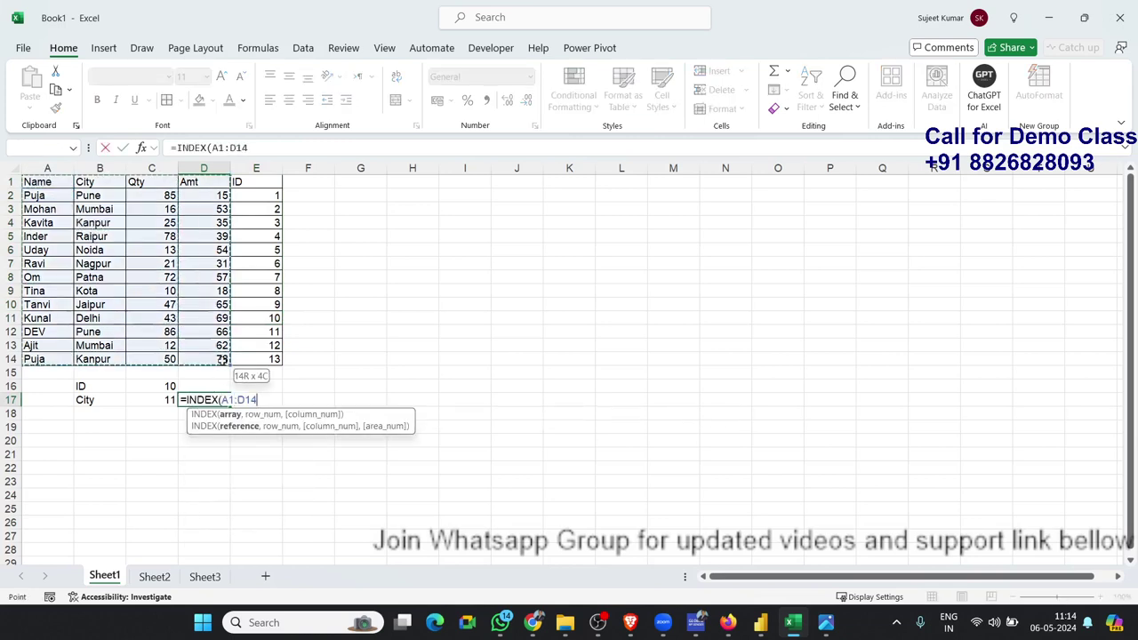
{"action": "type", "text": ","}
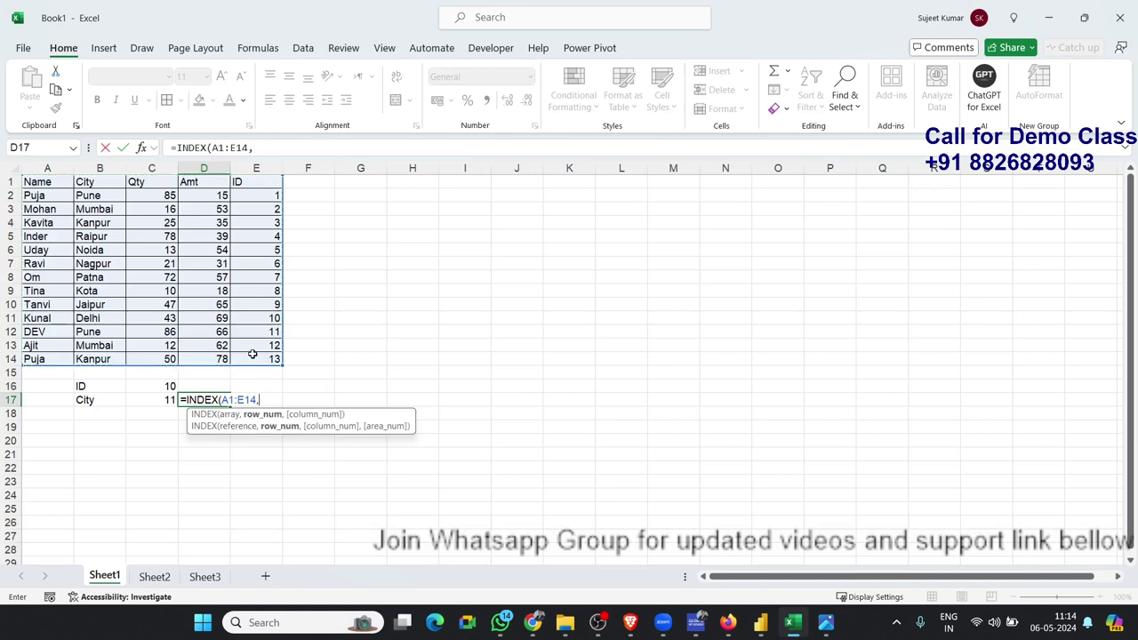
{"action": "left_click", "coordinate": [167, 401]}
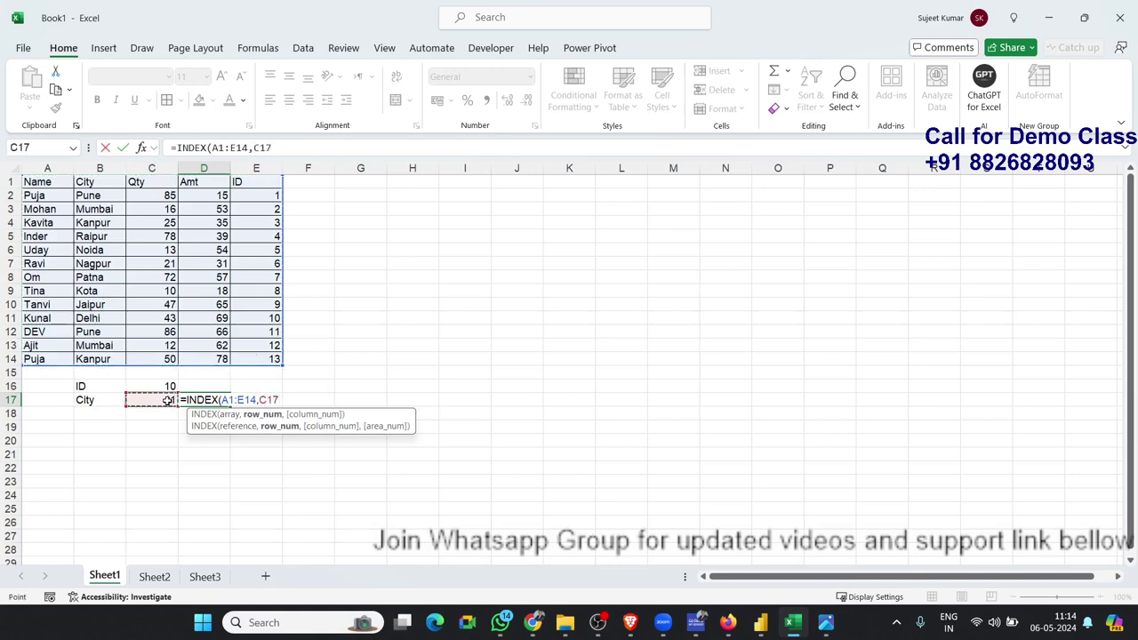
{"action": "type", "text": ",2"}
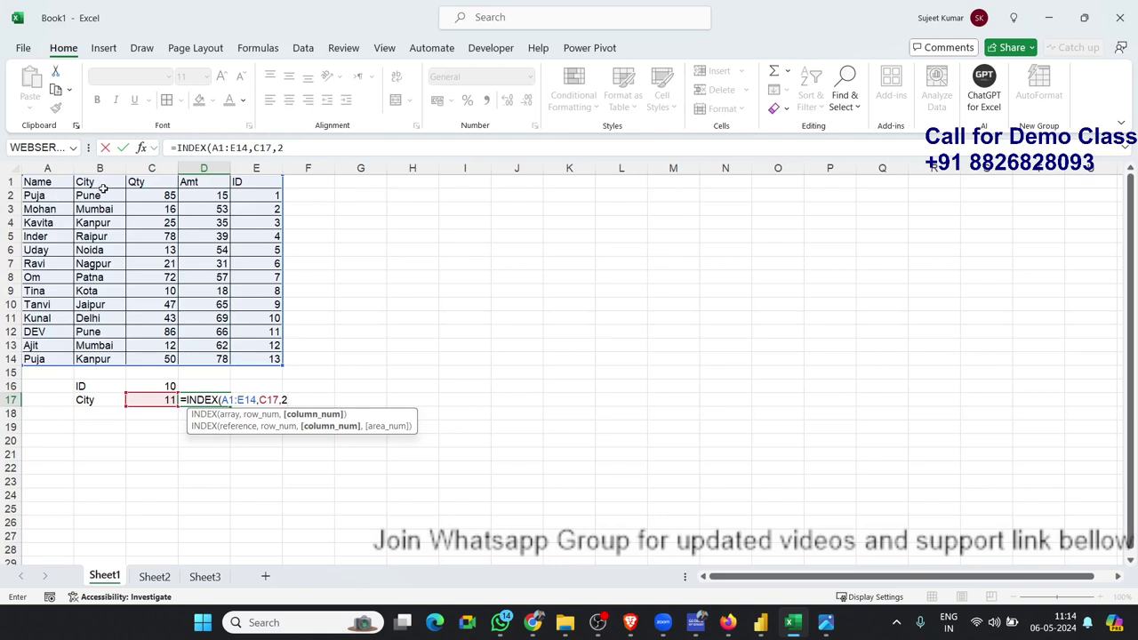
{"action": "key", "text": "Return"}
{"action": "key", "text": "Up"}
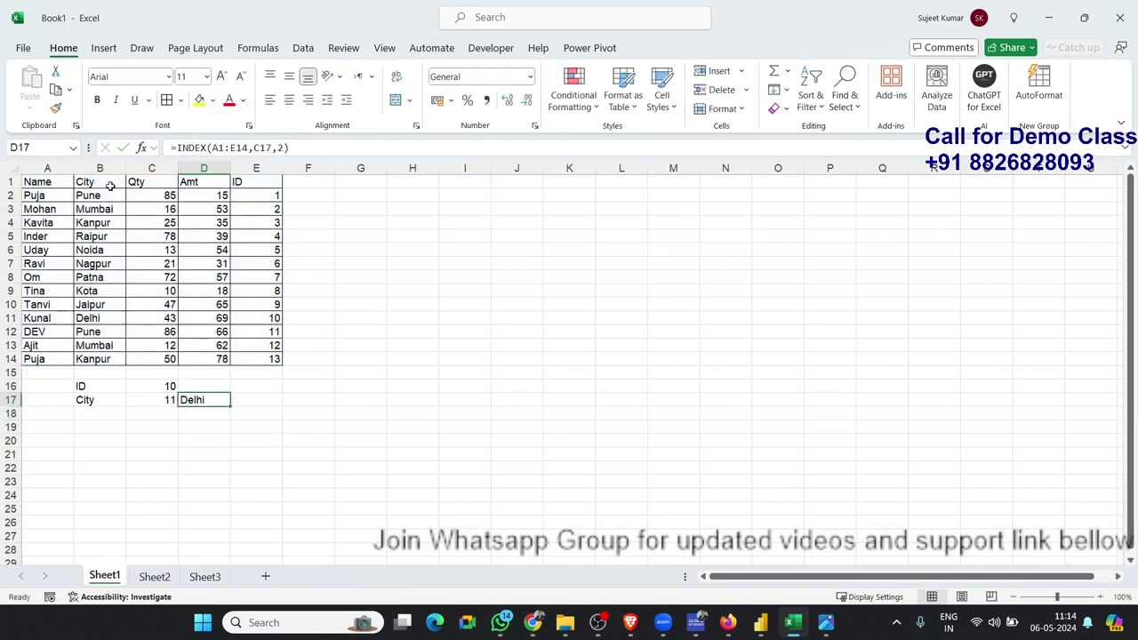
Step: Replace C17 in D17's INDEX formula with MATCH(C16,E1:E14,0) copied from C17
{"action": "key", "text": "Left"}
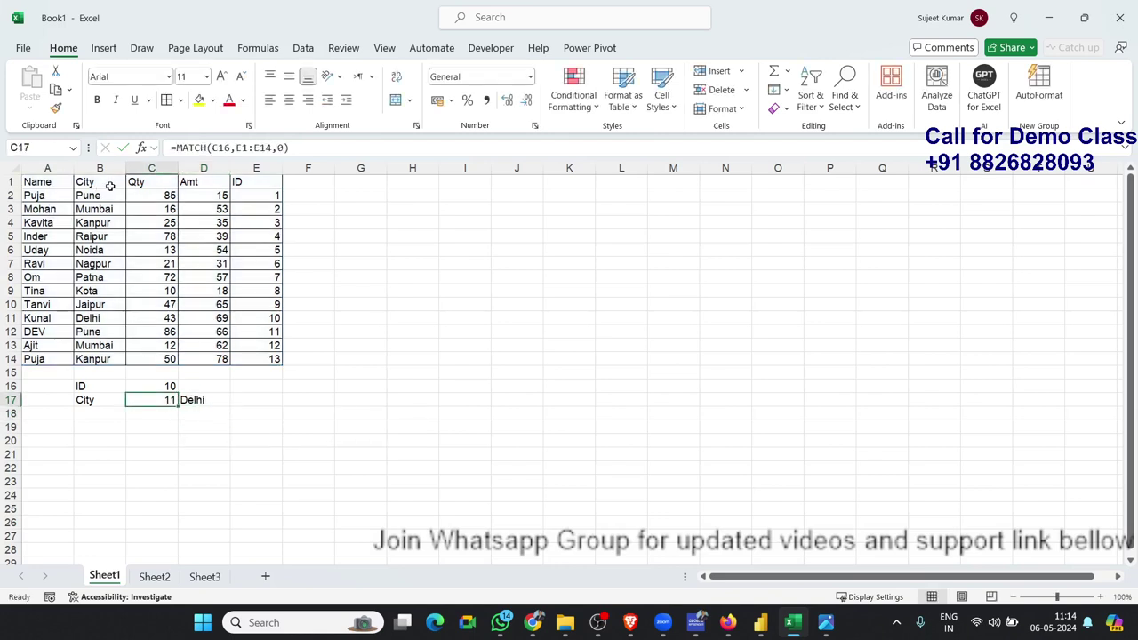
{"action": "left_click_drag", "start_coordinate": [311, 147], "coordinate": [178, 147]}
{"action": "key", "text": "Escape"}
{"action": "left_click", "coordinate": [194, 401]}
{"action": "double_click", "coordinate": [194, 401]}
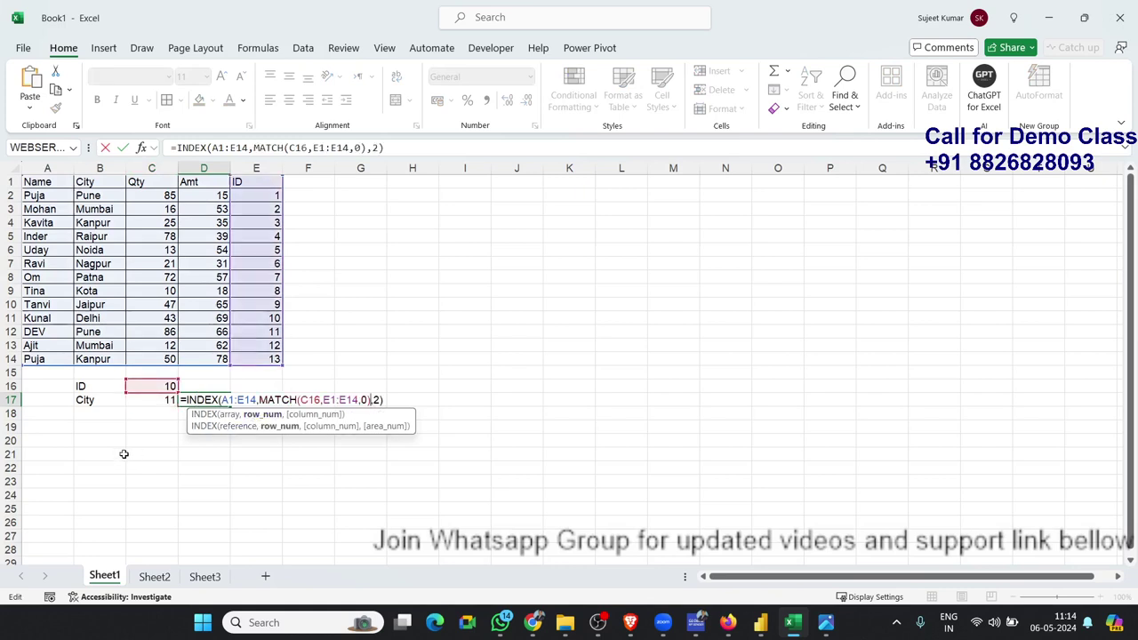
{"action": "key", "text": "Return"}
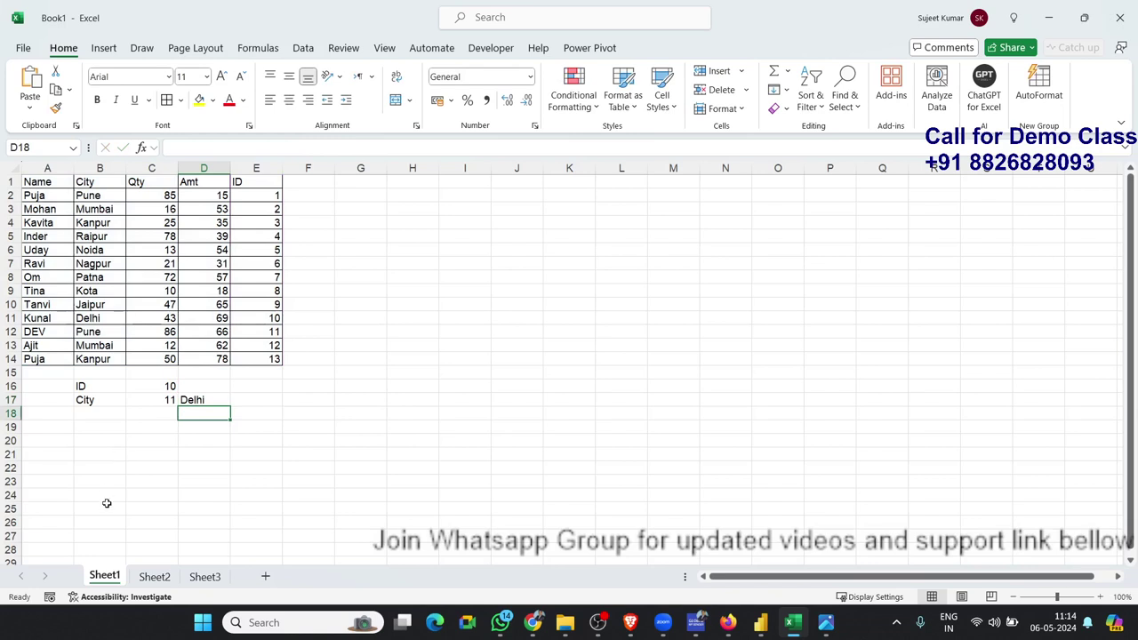
{"action": "left_click", "coordinate": [193, 400]}
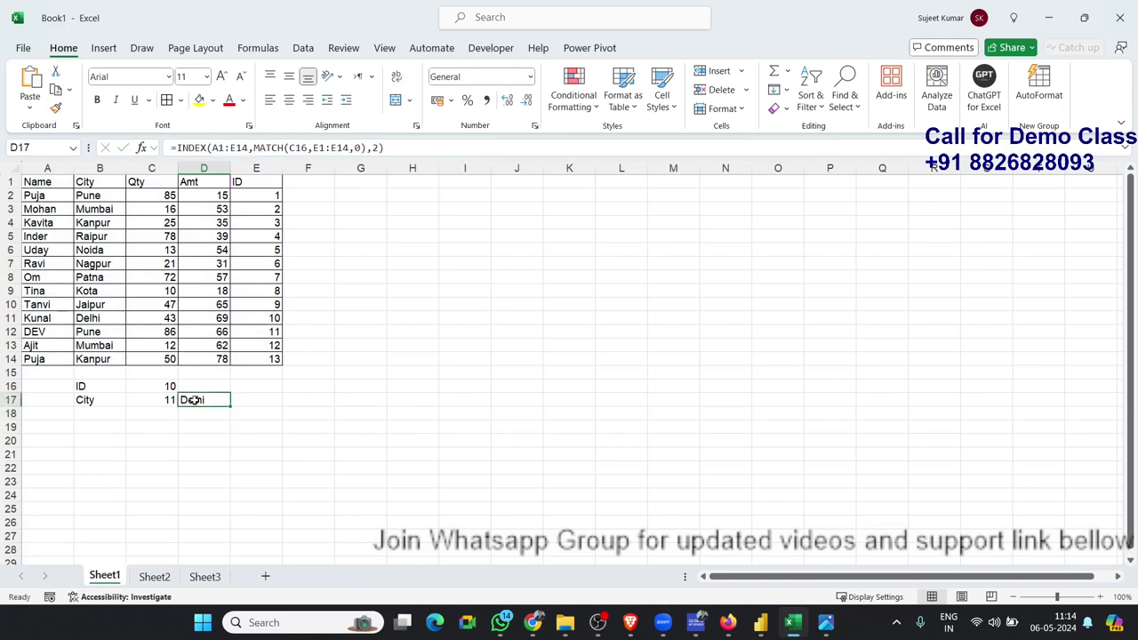
{"action": "left_click", "coordinate": [269, 398]}
Step: Enter =OFFSET(A1,C17-1,1) in E17, returning Delhi, then open C17's MATCH formula for editing
{"action": "type", "text": "=off"}
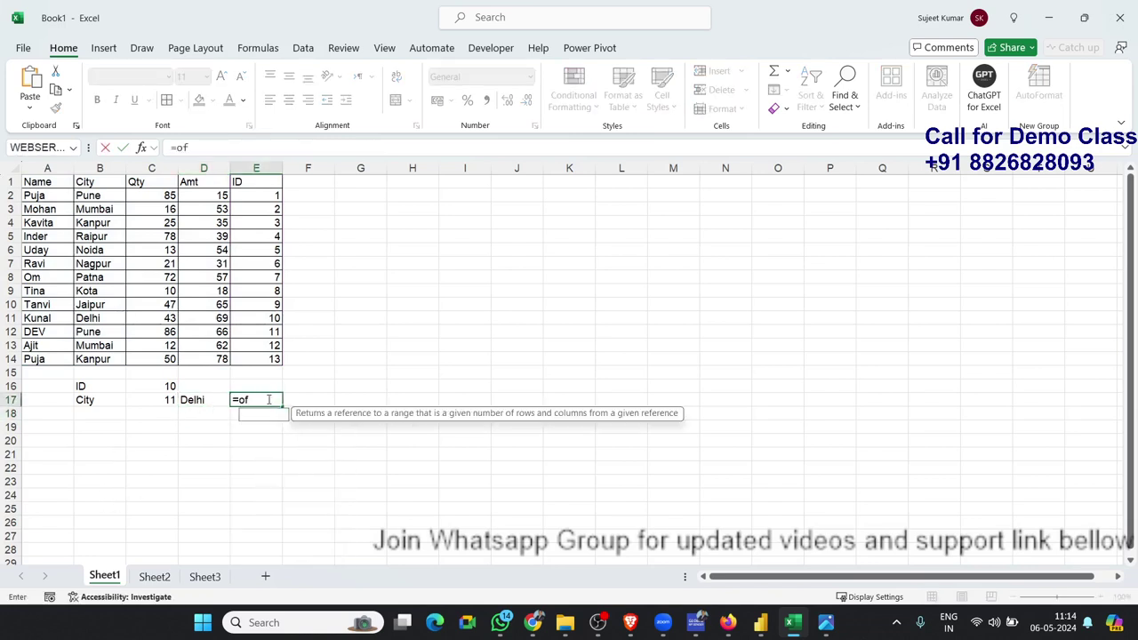
{"action": "type", "text": "s"}
{"action": "key", "text": "Tab"}
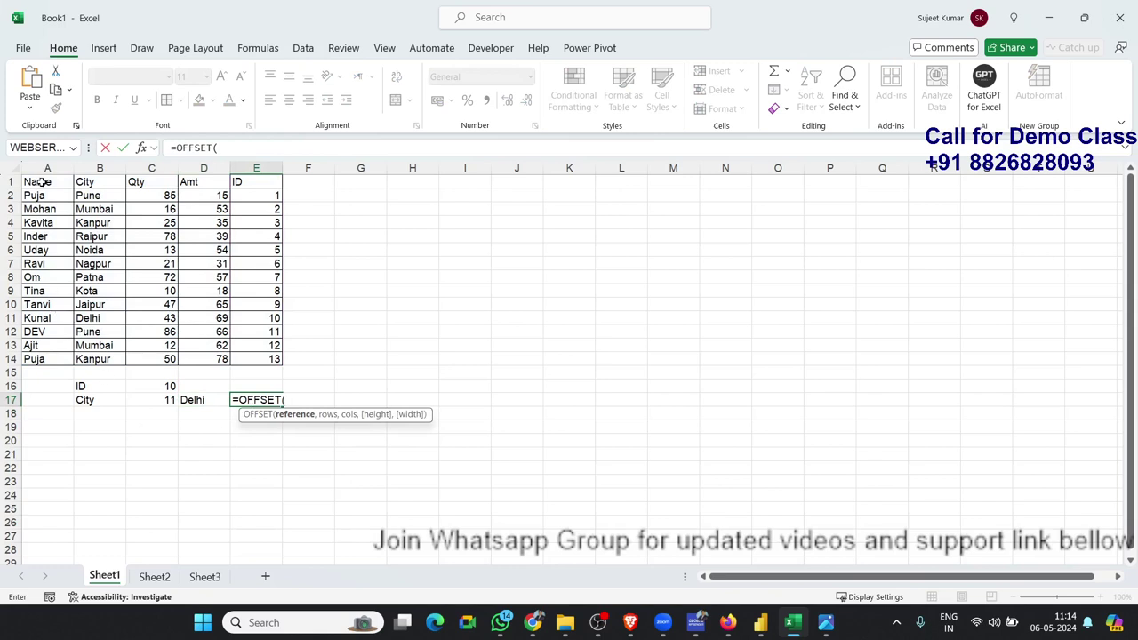
{"action": "left_click", "coordinate": [40, 182]}
{"action": "type", "text": ","}
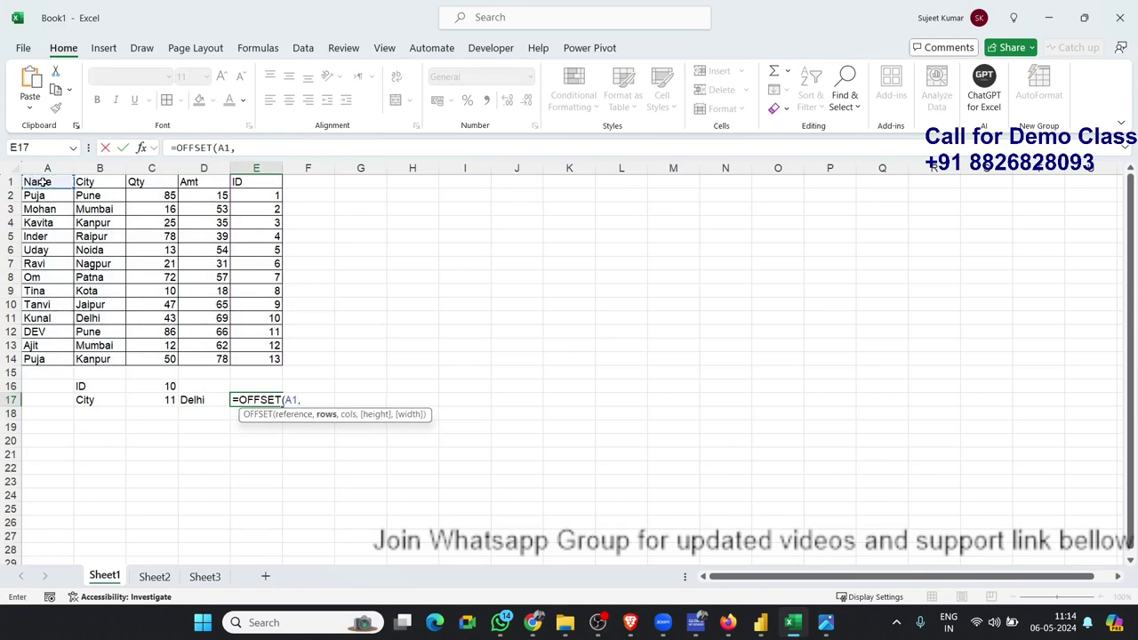
{"action": "left_click", "coordinate": [142, 399]}
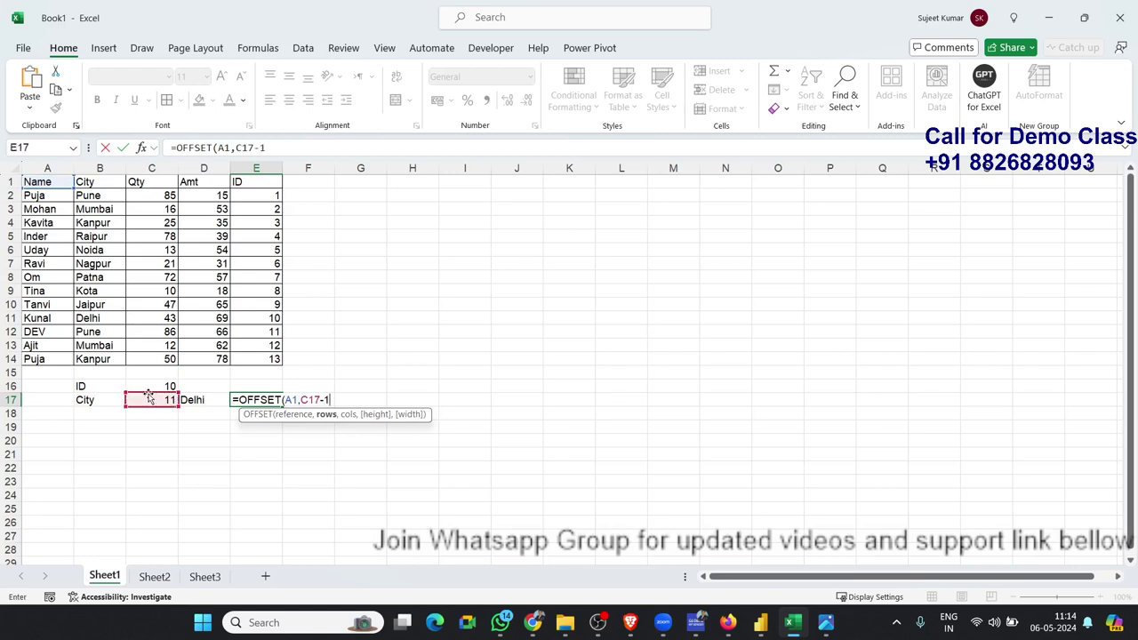
{"action": "type", "text": ",E"}
{"action": "type", "text": "1"}
{"action": "key", "text": "Return"}
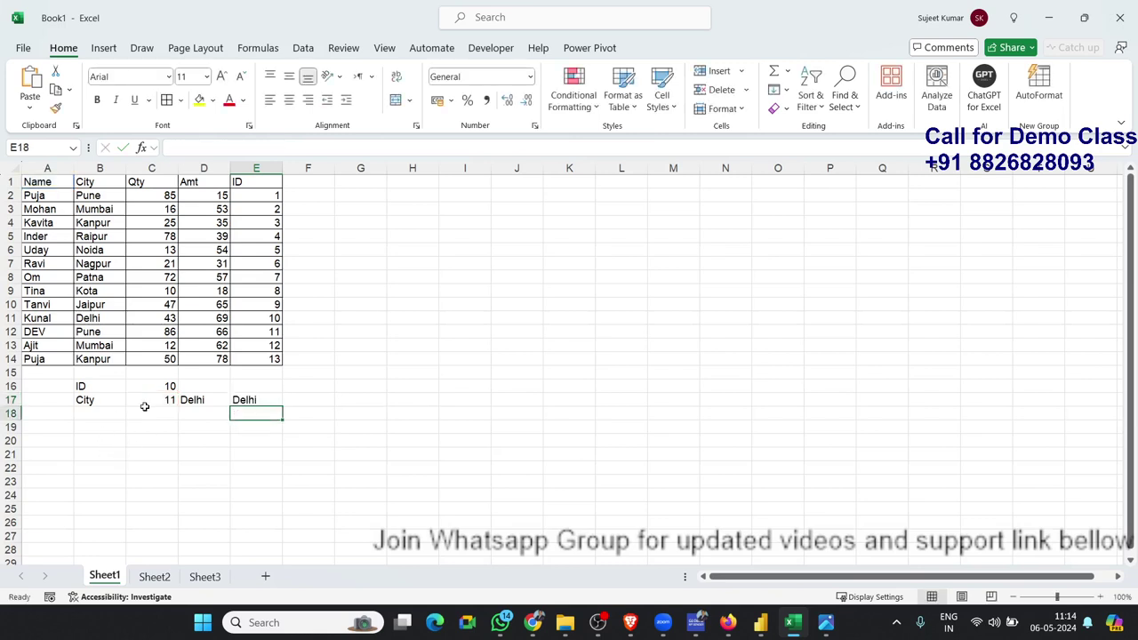
{"action": "left_click", "coordinate": [144, 399]}
{"action": "double_click", "coordinate": [144, 399]}
Step: Replace C17 in E17's OFFSET formula with the copied MATCH(C16,E1:E14,0)
{"action": "left_click_drag", "start_coordinate": [129, 400], "coordinate": [269, 404]}
{"action": "key", "text": "ctrl+c"}
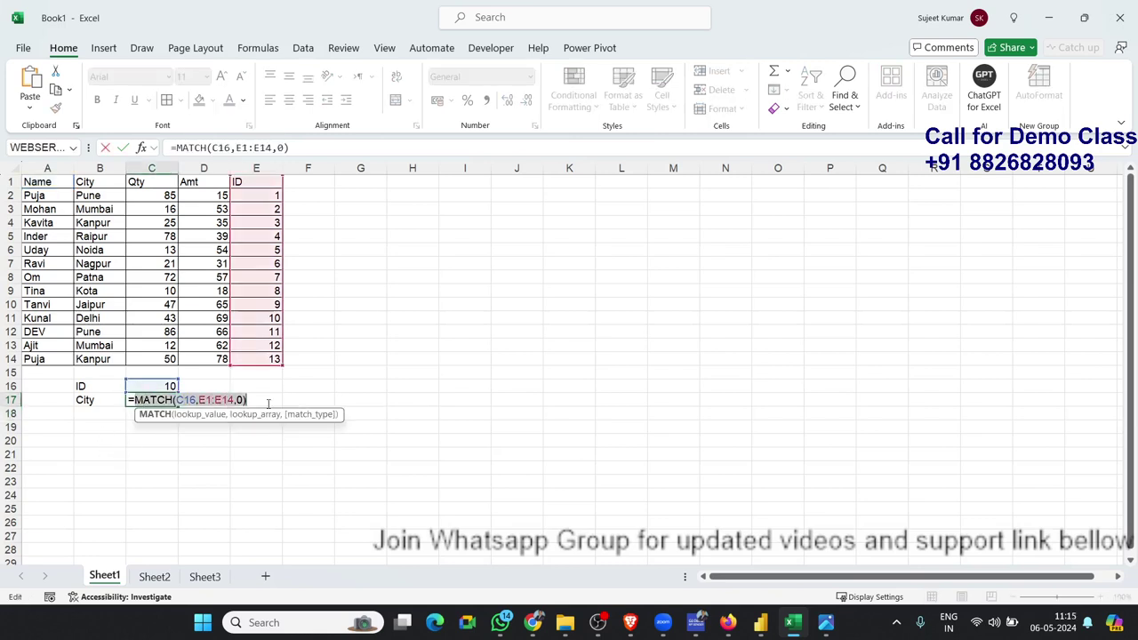
{"action": "key", "text": "Escape"}
{"action": "left_click", "coordinate": [245, 401]}
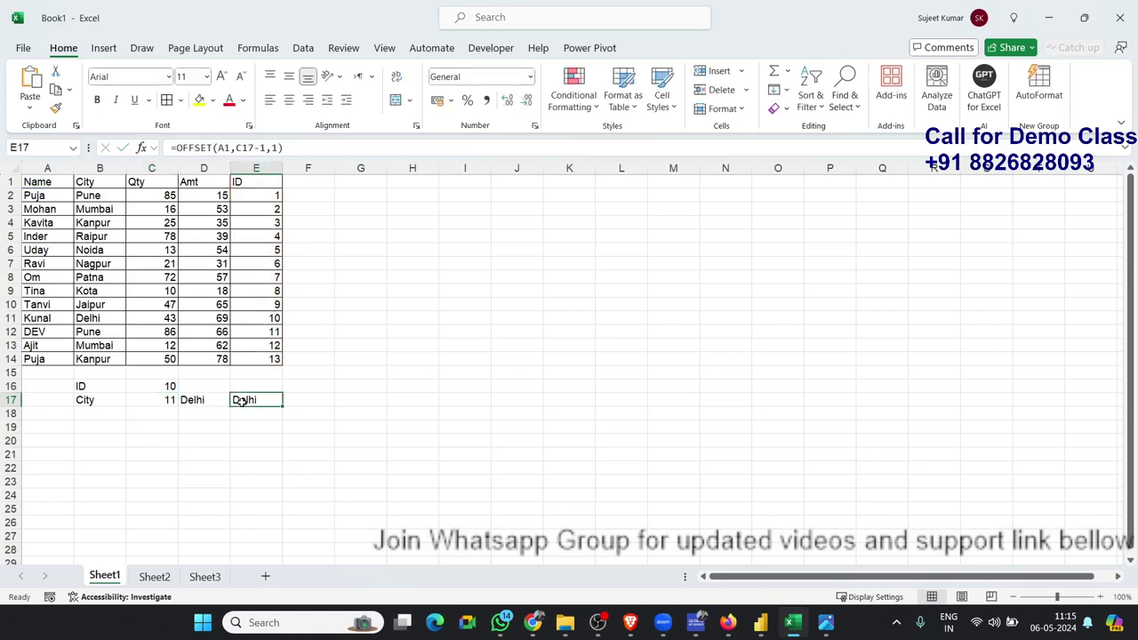
{"action": "double_click", "coordinate": [244, 402]}
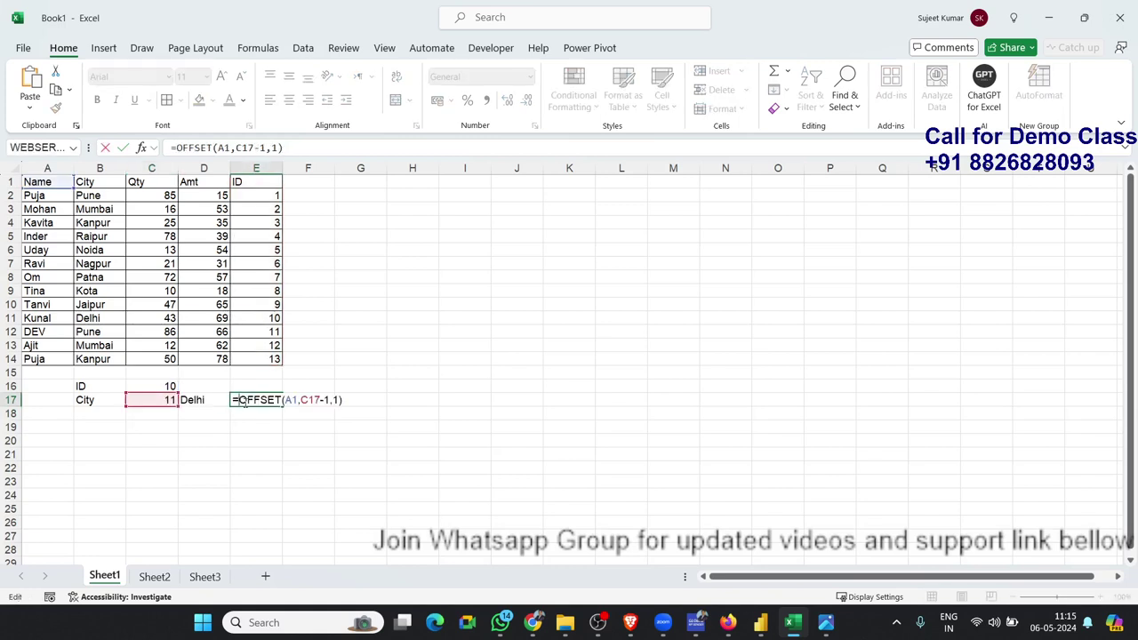
{"action": "double_click", "coordinate": [303, 400]}
{"action": "key", "text": "ctrl+v"}
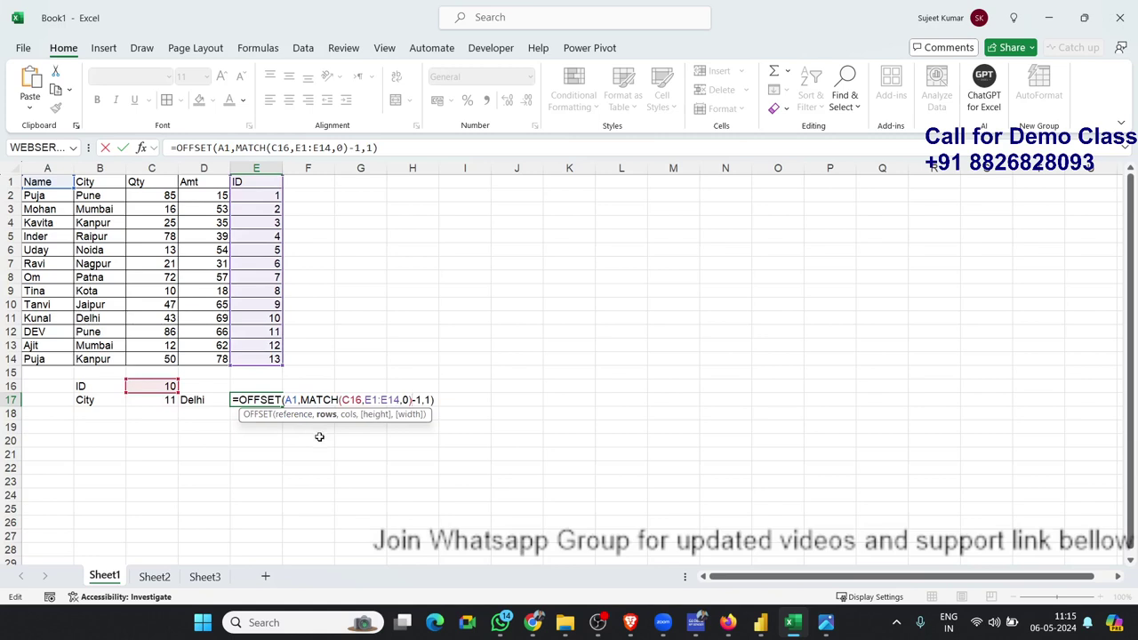
{"action": "key", "text": "Return"}
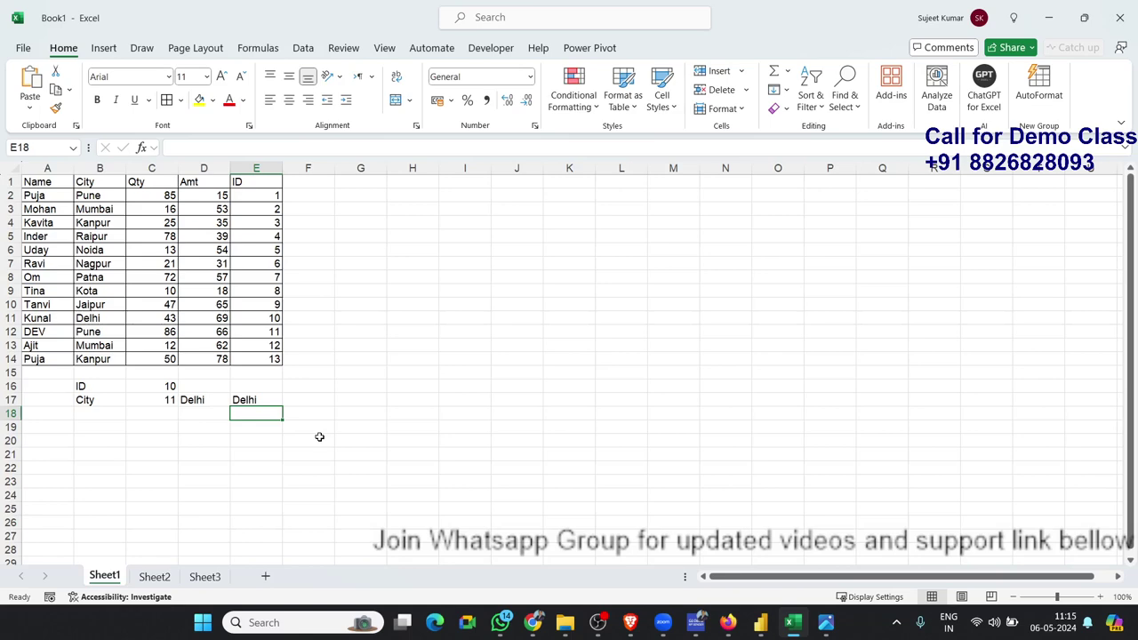
Step: Switch to Sheet2, then open Day-2- Pivot-9 from the Recent workbooks list
{"action": "left_click", "coordinate": [156, 578]}
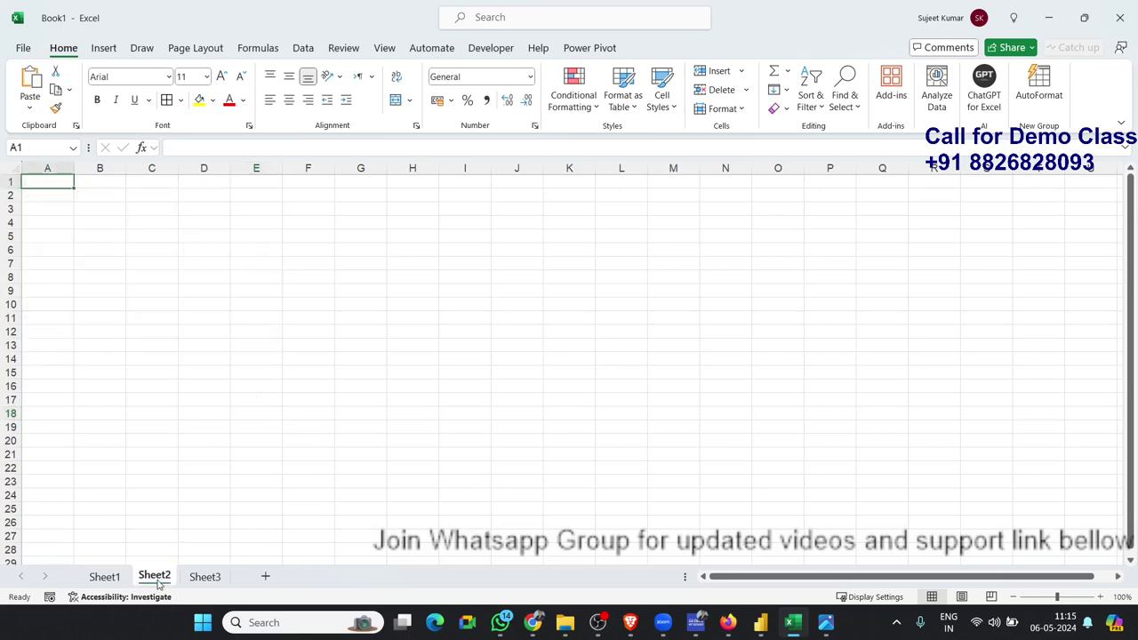
{"action": "left_click", "coordinate": [23, 48]}
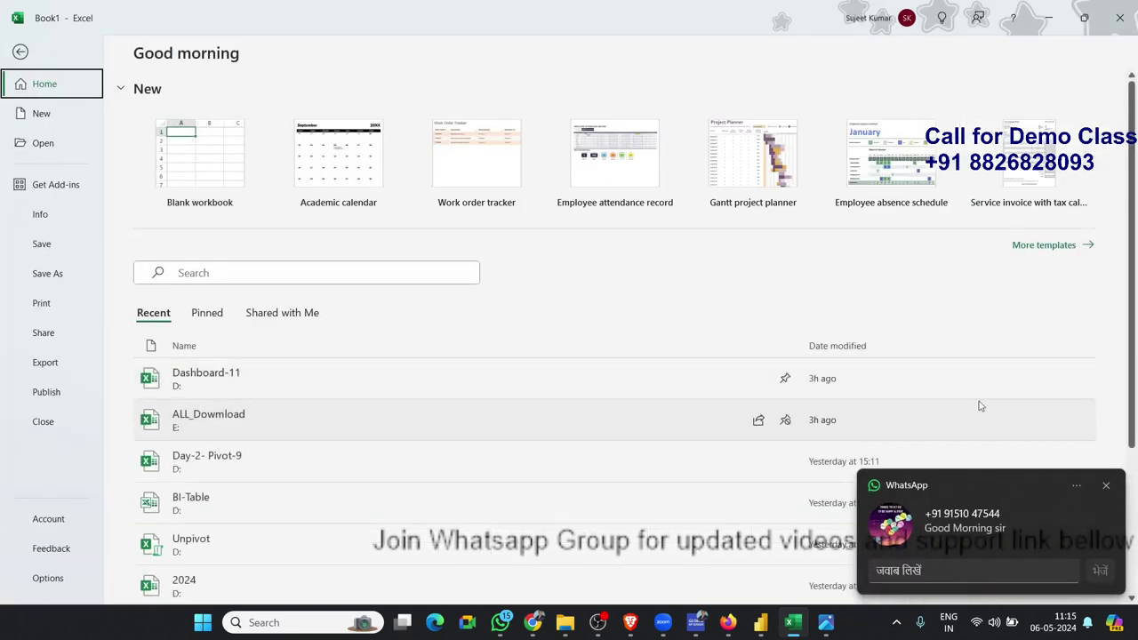
{"action": "left_click", "coordinate": [1107, 487]}
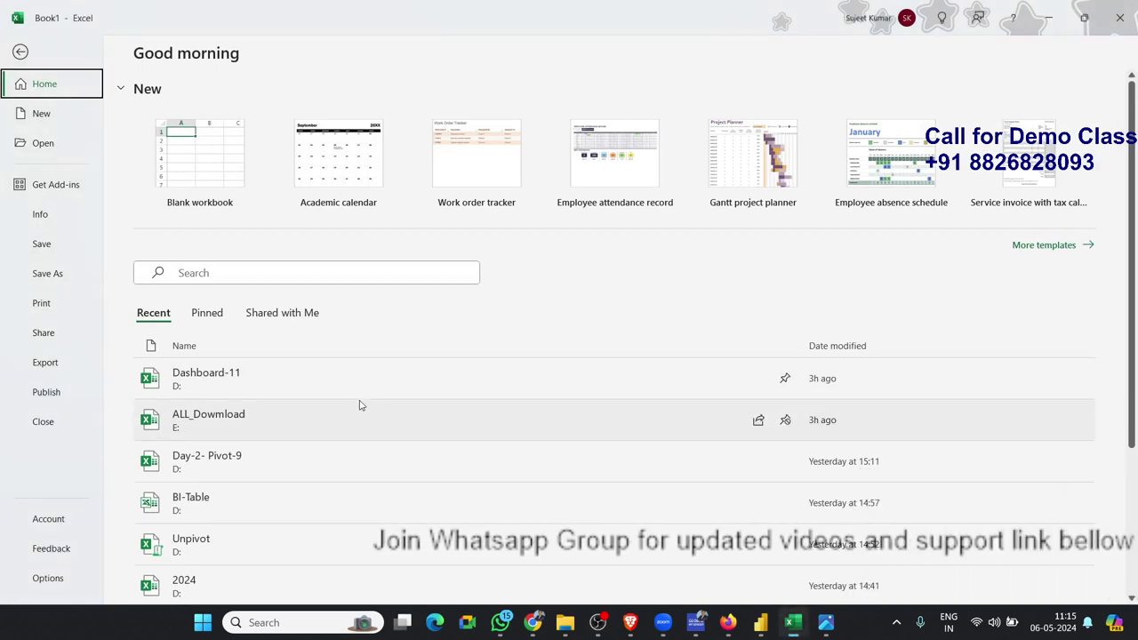
{"action": "scroll", "coordinate": [243, 440], "scroll_direction": "down", "scroll_amount": 1}
{"action": "left_click", "coordinate": [241, 419]}
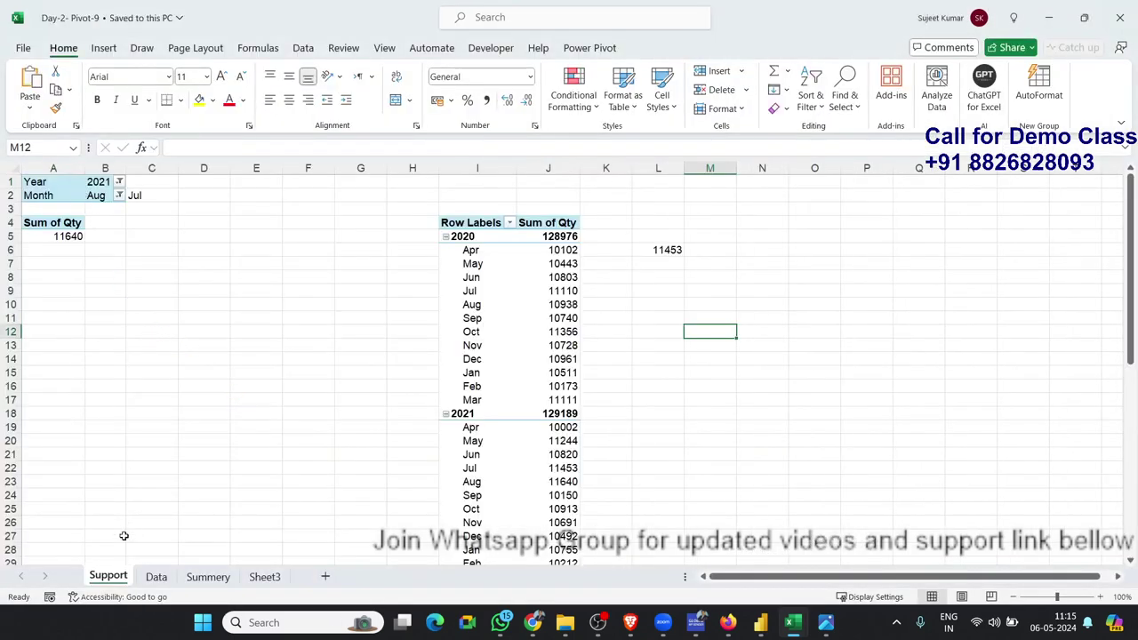
Step: Copy the whole Data sheet table and paste it into Book1's Sheet2 at A1
{"action": "left_click", "coordinate": [156, 580]}
{"action": "key", "text": "ctrl+shift+Right"}
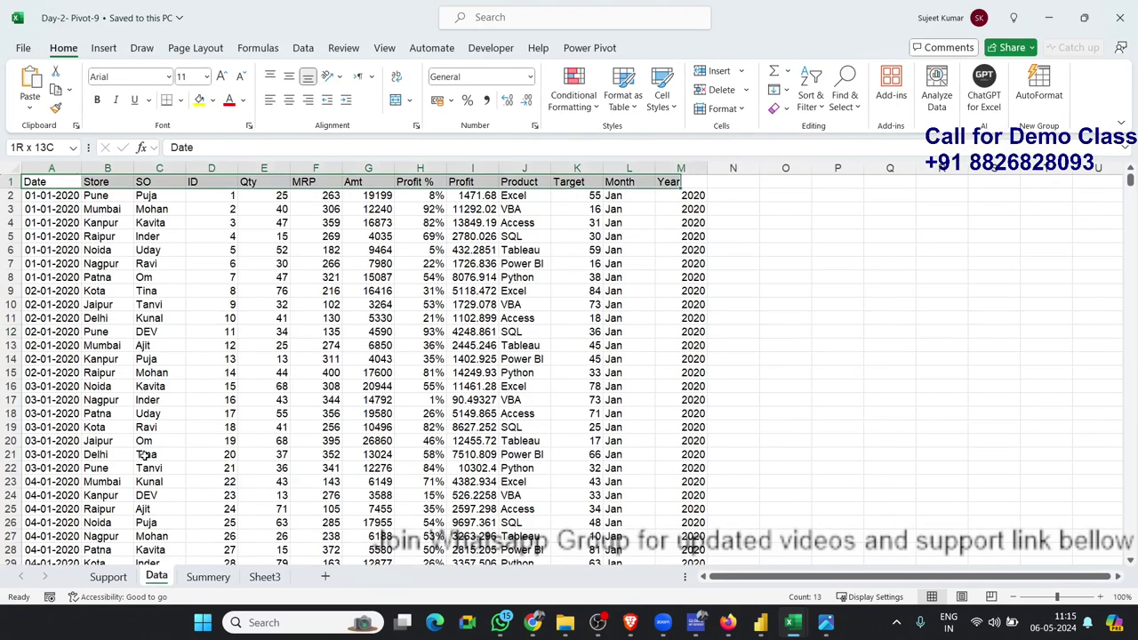
{"action": "key", "text": "ctrl+shift+Down"}
{"action": "key", "text": "ctrl+c"}
{"action": "key", "text": "alt+Tab"}
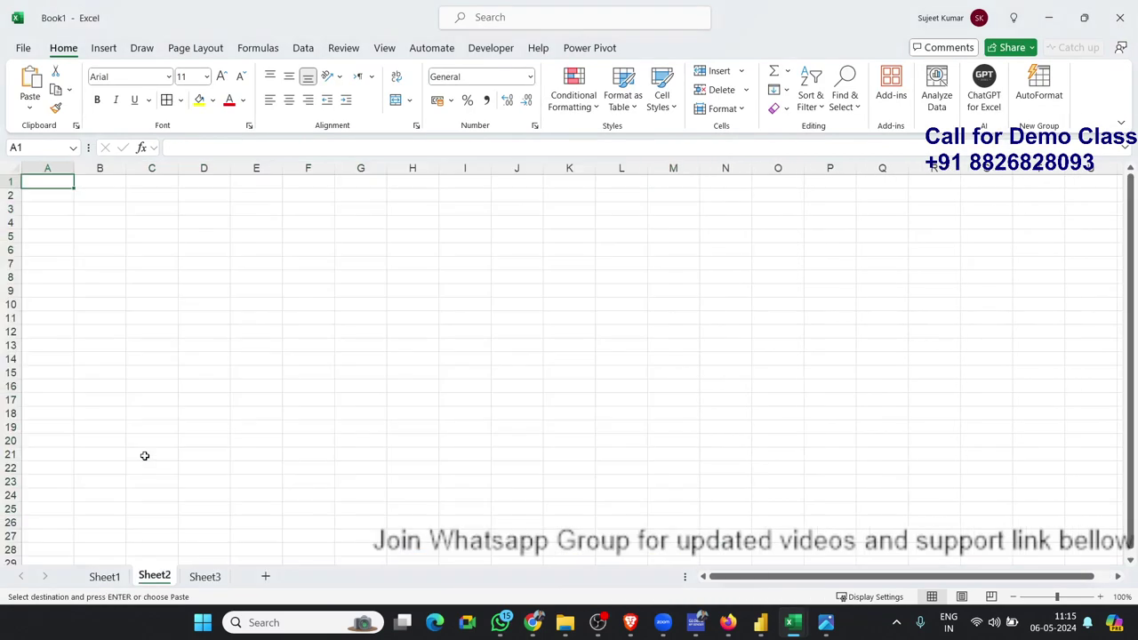
{"action": "key", "text": "ctrl+v"}
Step: Close Day-2- Pivot-9 without keeping its clipboard data, then check the pasted data's extent
{"action": "key", "text": "alt+Tab"}
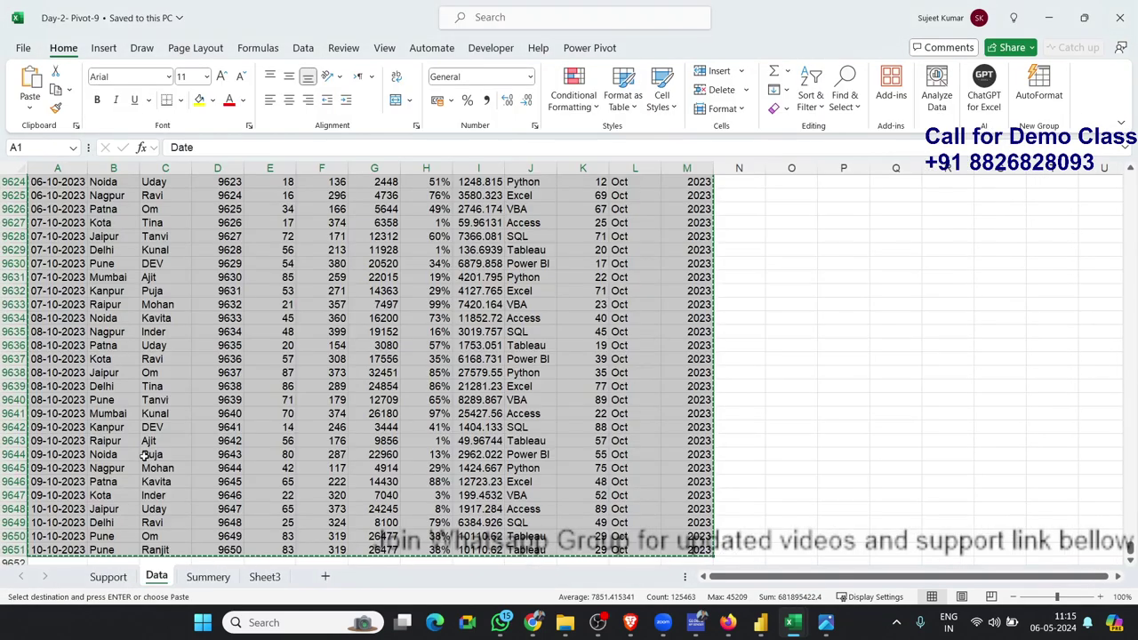
{"action": "left_click", "coordinate": [1121, 18]}
{"action": "left_click", "coordinate": [605, 374]}
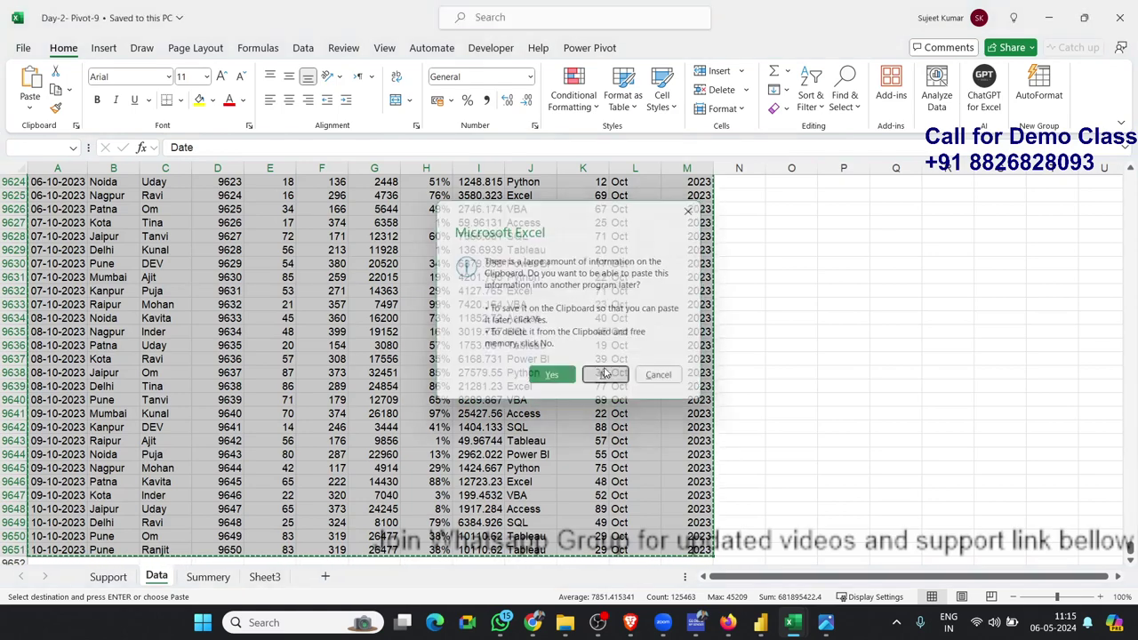
{"action": "left_click", "coordinate": [100, 468]}
{"action": "key", "text": "ctrl+Down"}
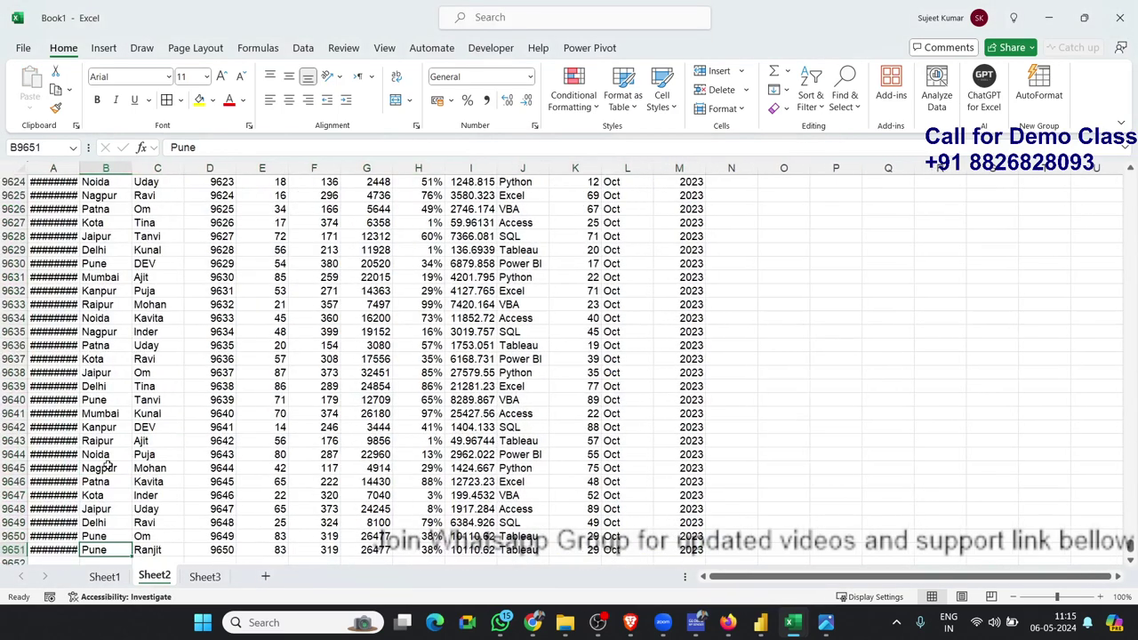
{"action": "key", "text": "ctrl+Up"}
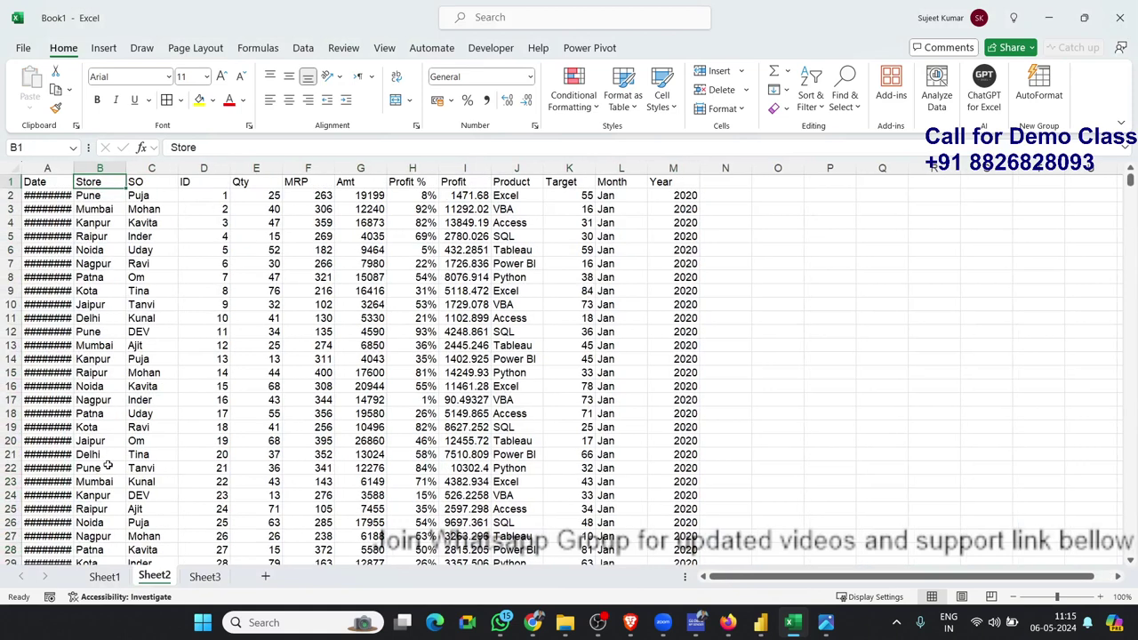
{"action": "key", "text": "Right"}
{"action": "key", "text": "Right"}
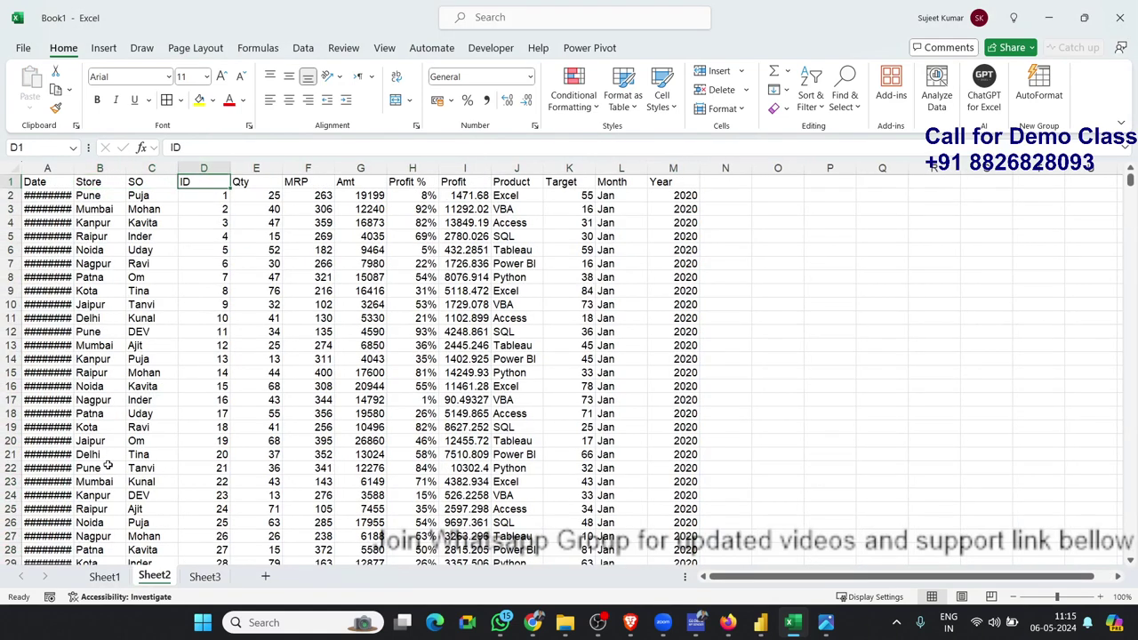
{"action": "key", "text": "Right"}
{"action": "key", "text": "Right"}
{"action": "key", "text": "Right"}
{"action": "key", "text": "Right"}
{"action": "key", "text": "Right"}
{"action": "key", "text": "Right"}
{"action": "key", "text": "Right"}
{"action": "key", "text": "Down"}
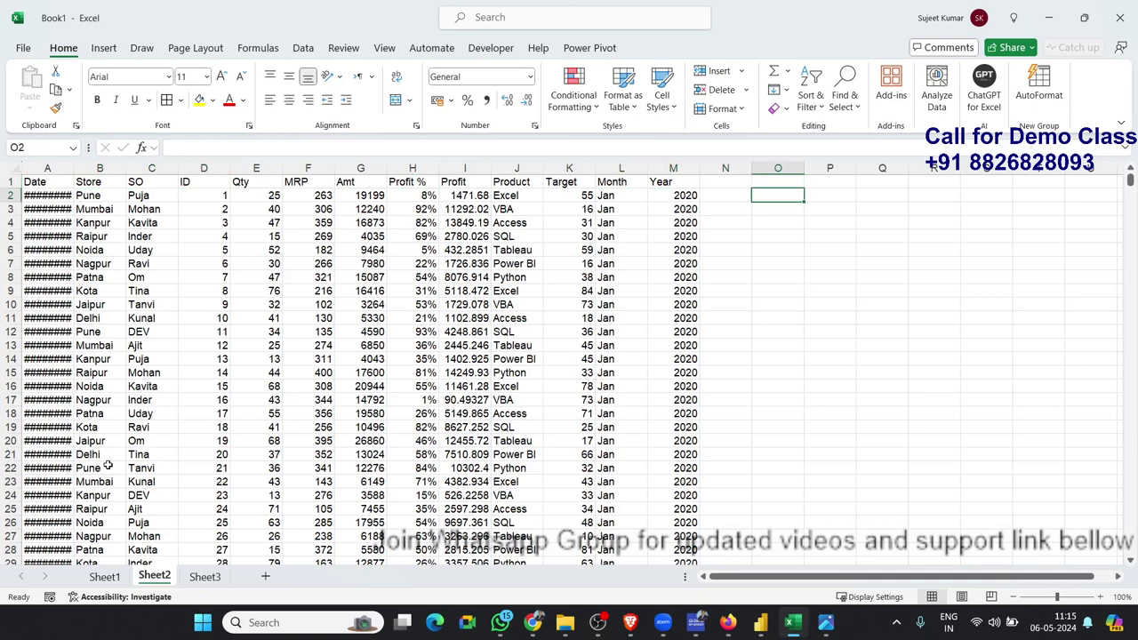
{"action": "type", "text": "="}
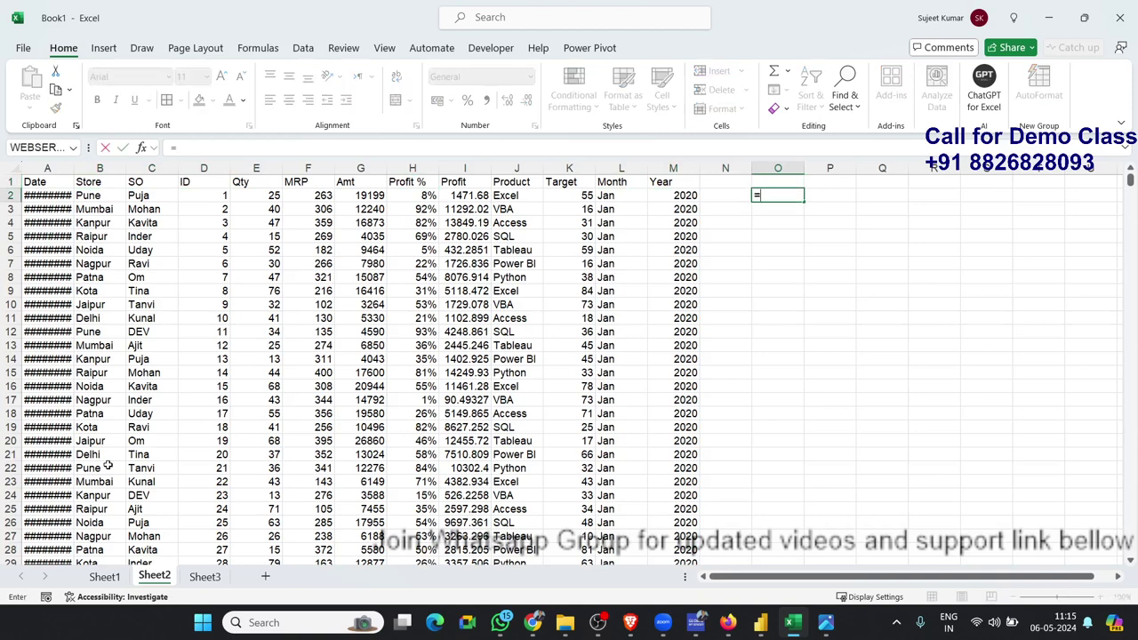
{"action": "type", "text": "off"}
{"action": "key", "text": "Tab"}
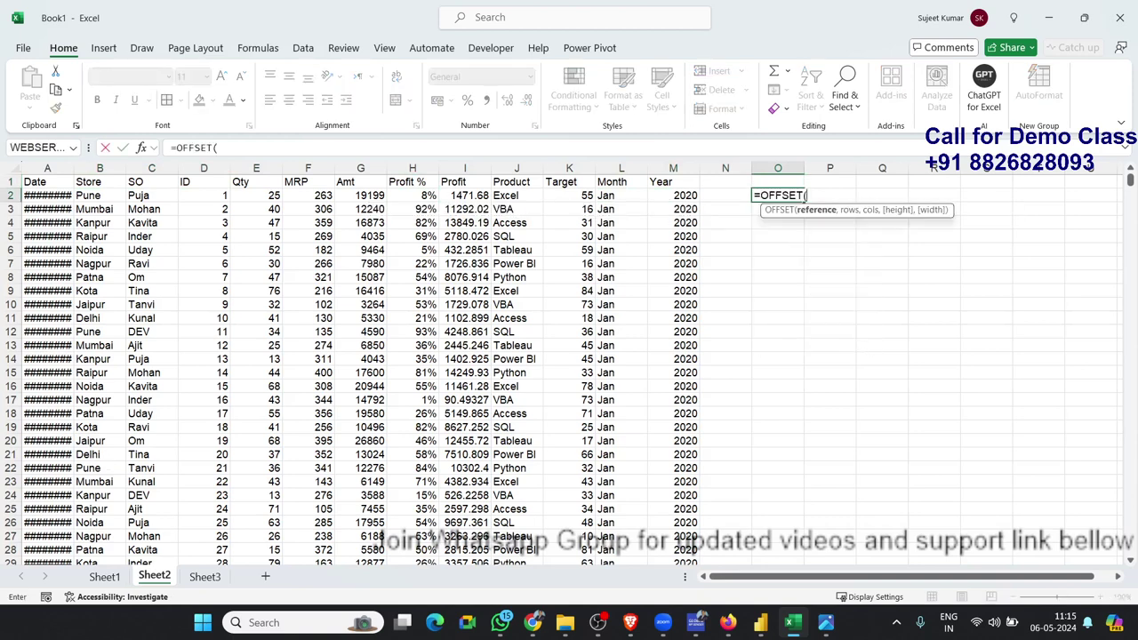
{"action": "left_click", "coordinate": [43, 181]}
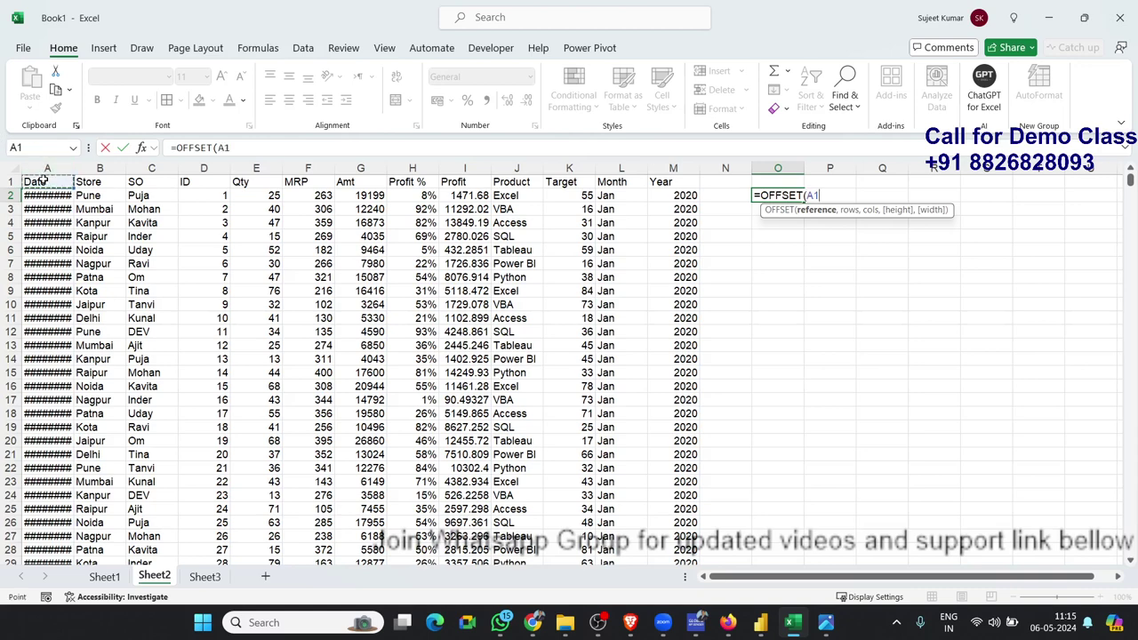
{"action": "type", "text": ","}
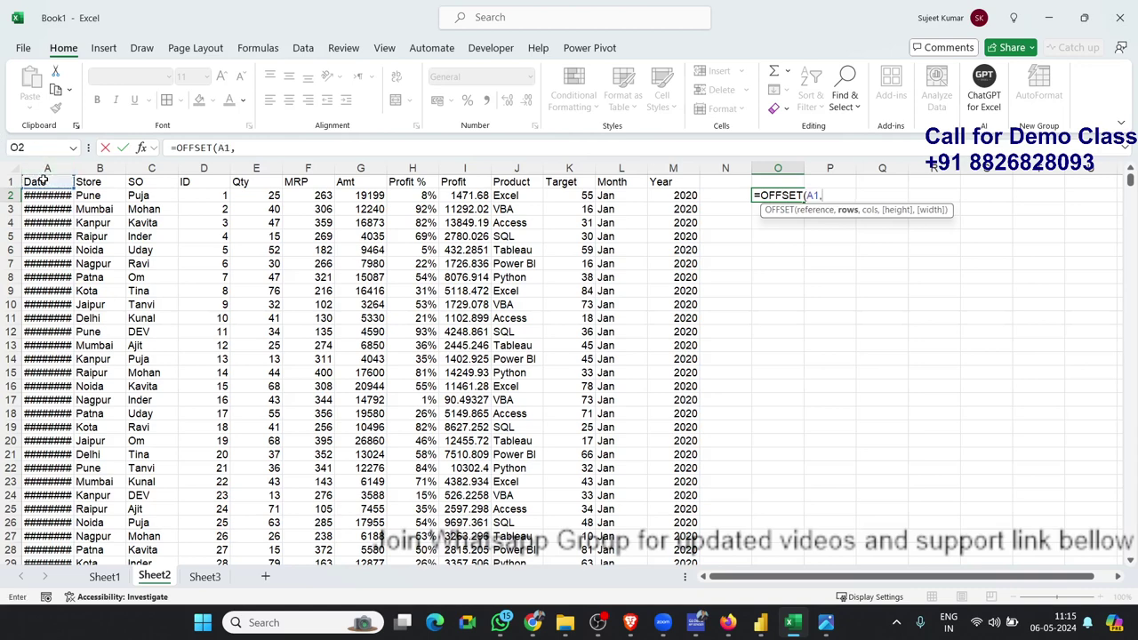
{"action": "type", "text": "0,0,"}
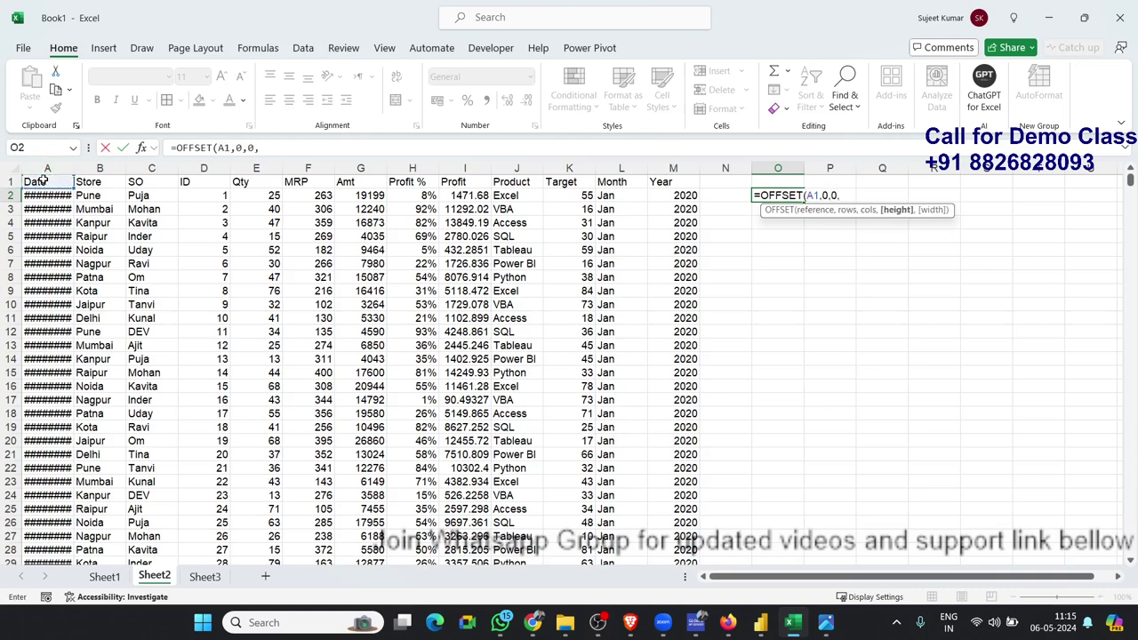
{"action": "type", "text": "cou"}
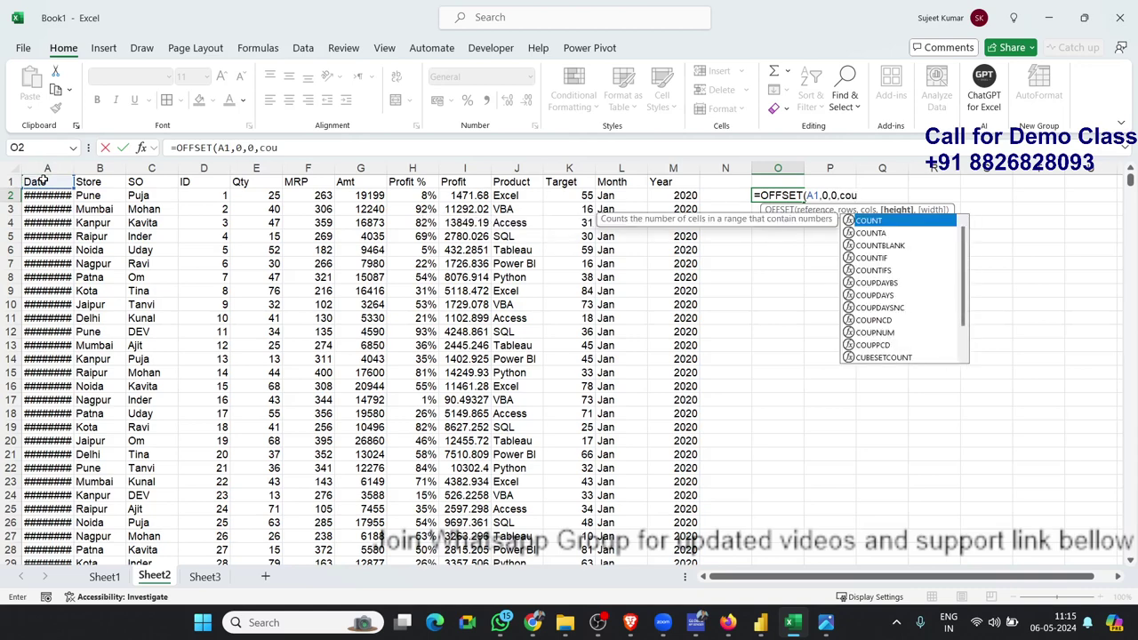
{"action": "key", "text": "Down"}
{"action": "key", "text": "Tab"}
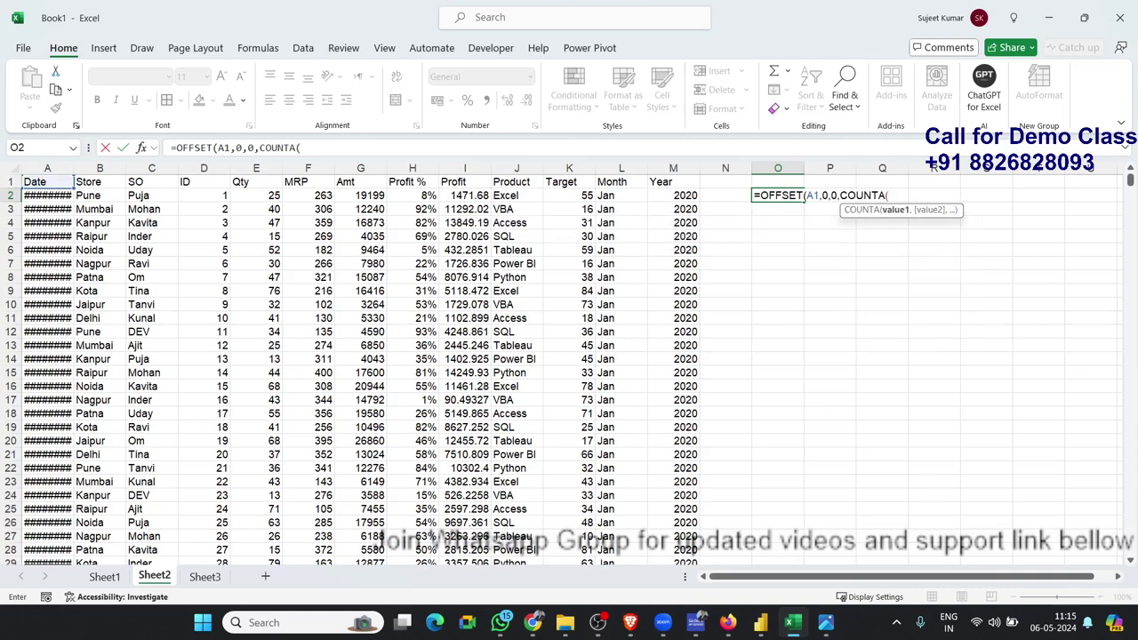
{"action": "left_click", "coordinate": [57, 167]}
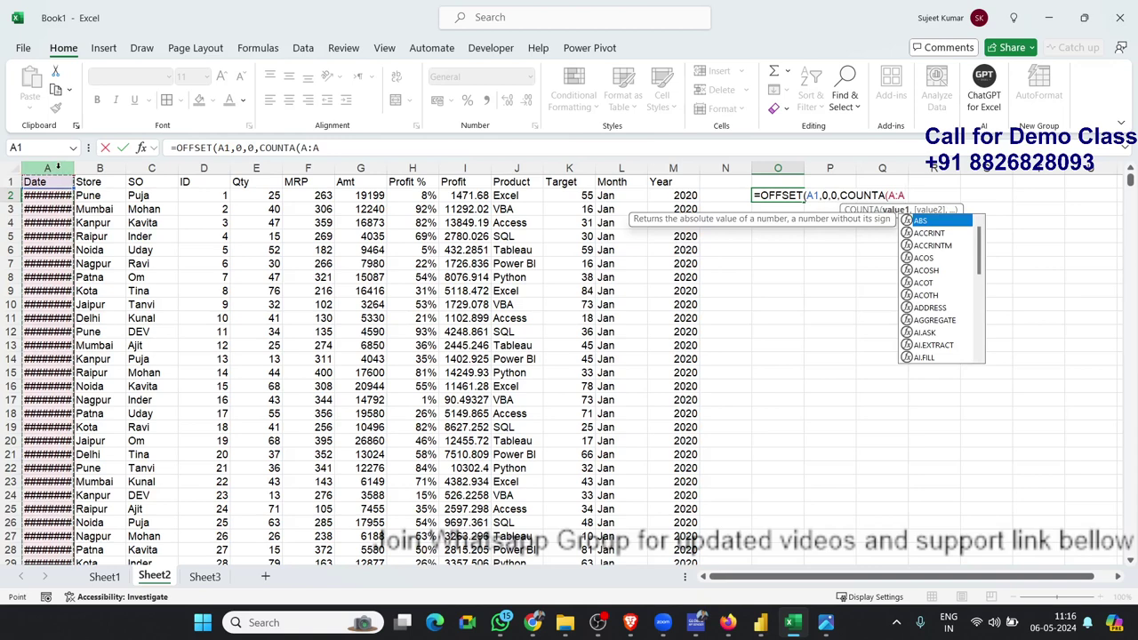
{"action": "type", "text": "),"}
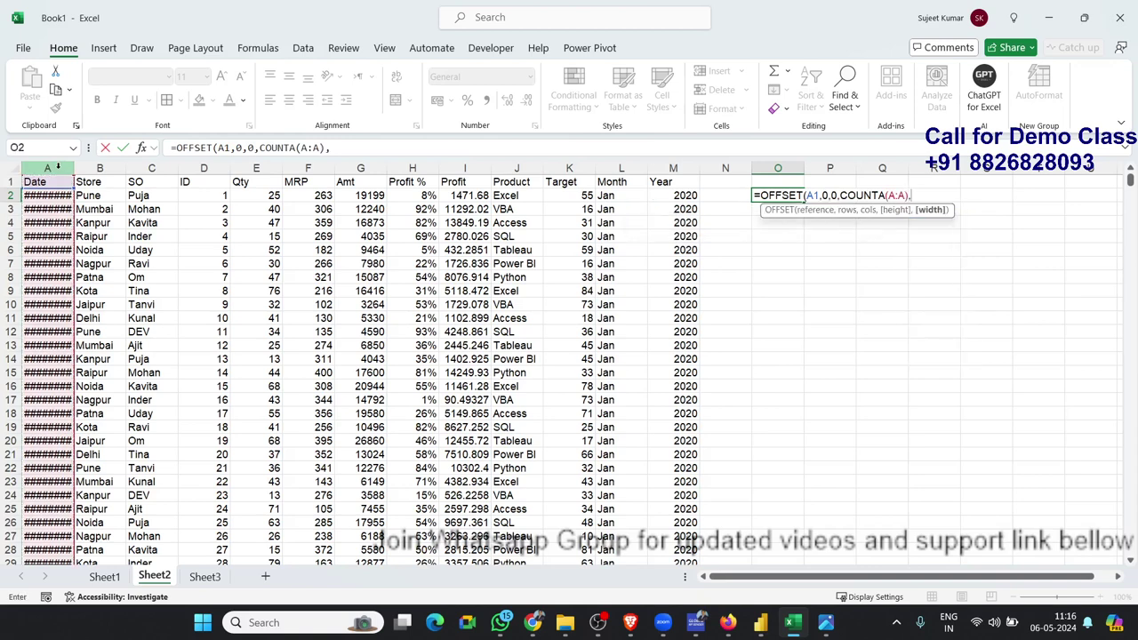
{"action": "type", "text": "co"}
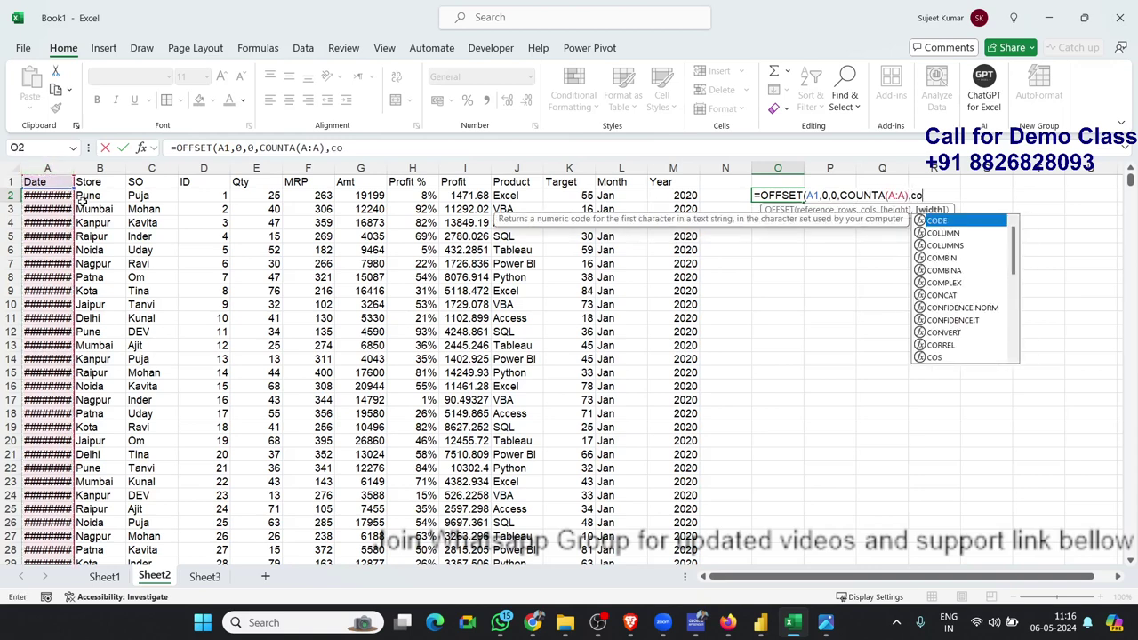
{"action": "type", "text": "un"}
{"action": "key", "text": "Down"}
{"action": "key", "text": "Tab"}
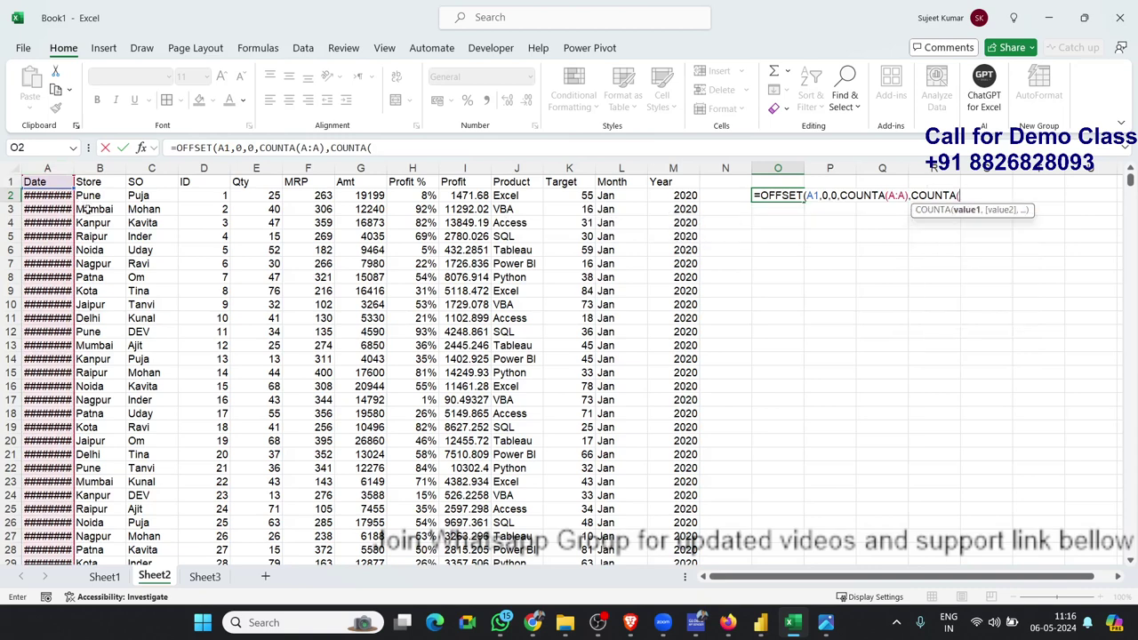
{"action": "left_click", "coordinate": [13, 182]}
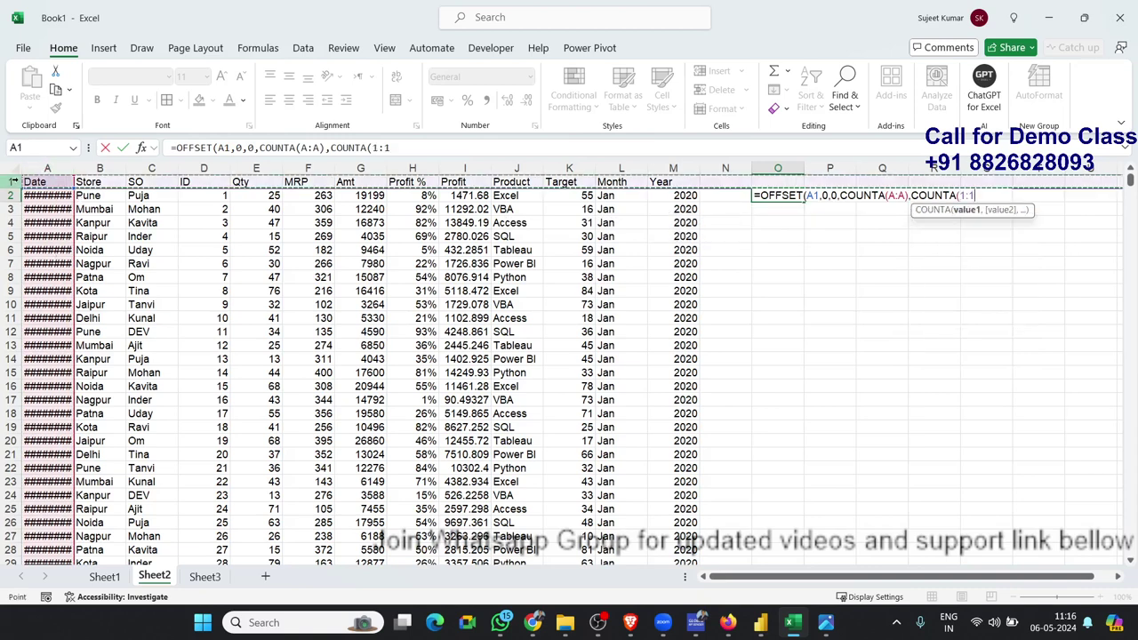
{"action": "type", "text": ")"}
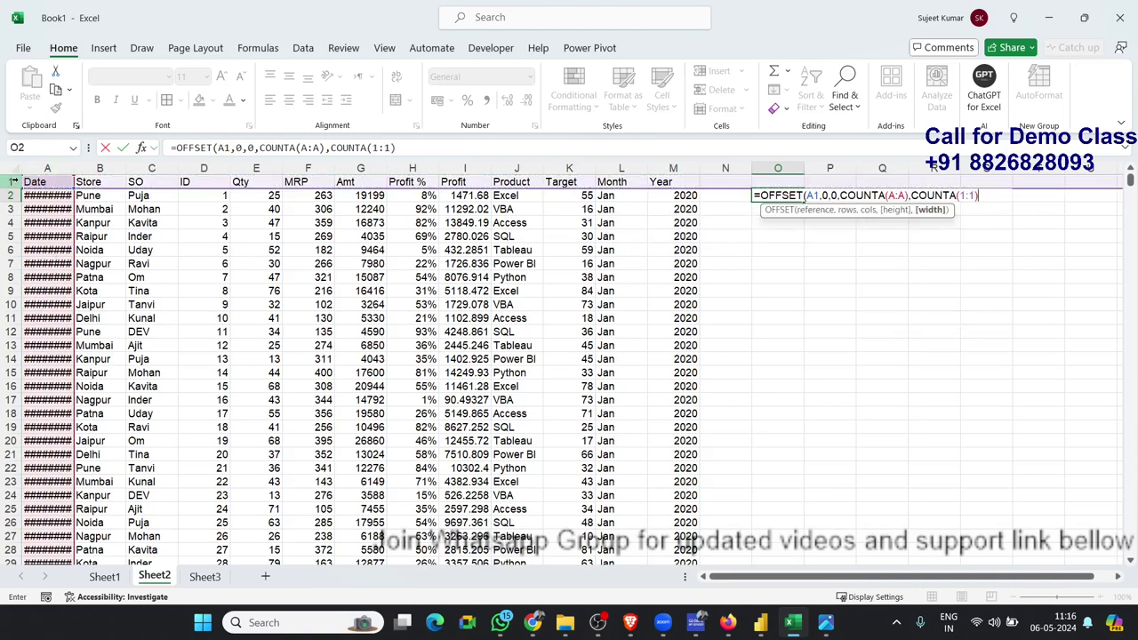
{"action": "key", "text": "Return"}
{"action": "key", "text": "Return"}
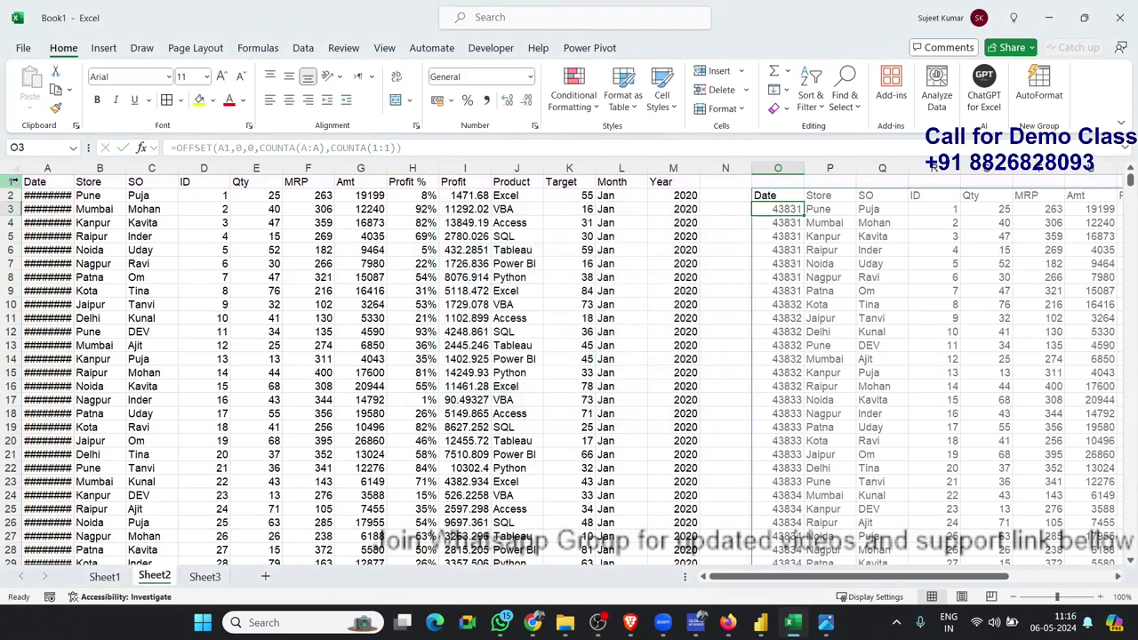
{"action": "key", "text": "Up"}
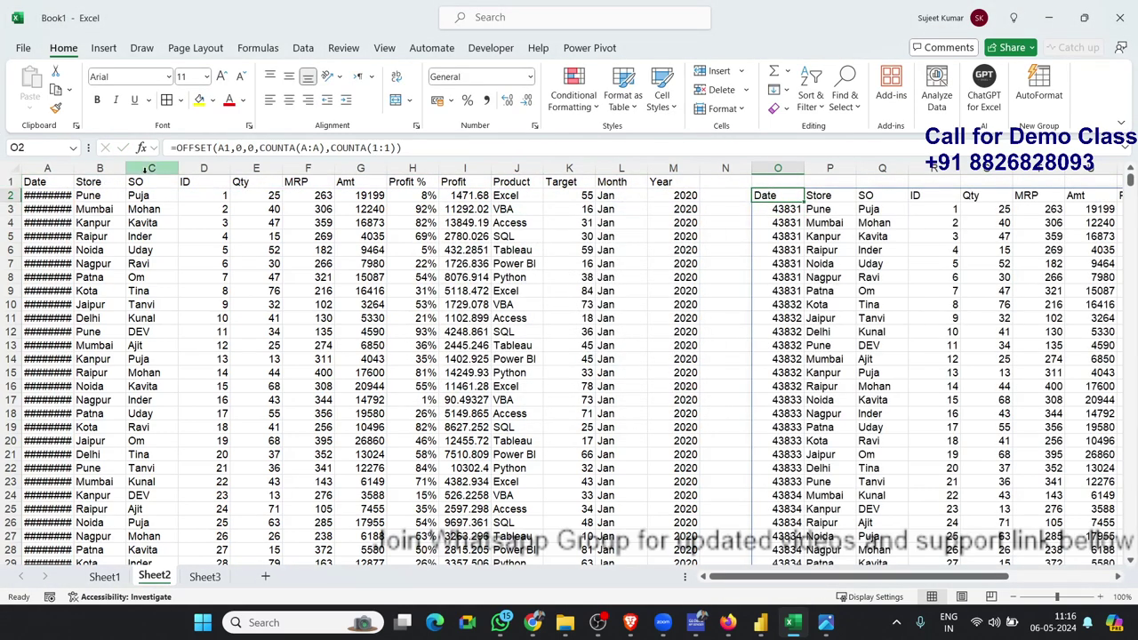
{"action": "left_click", "coordinate": [465, 151]}
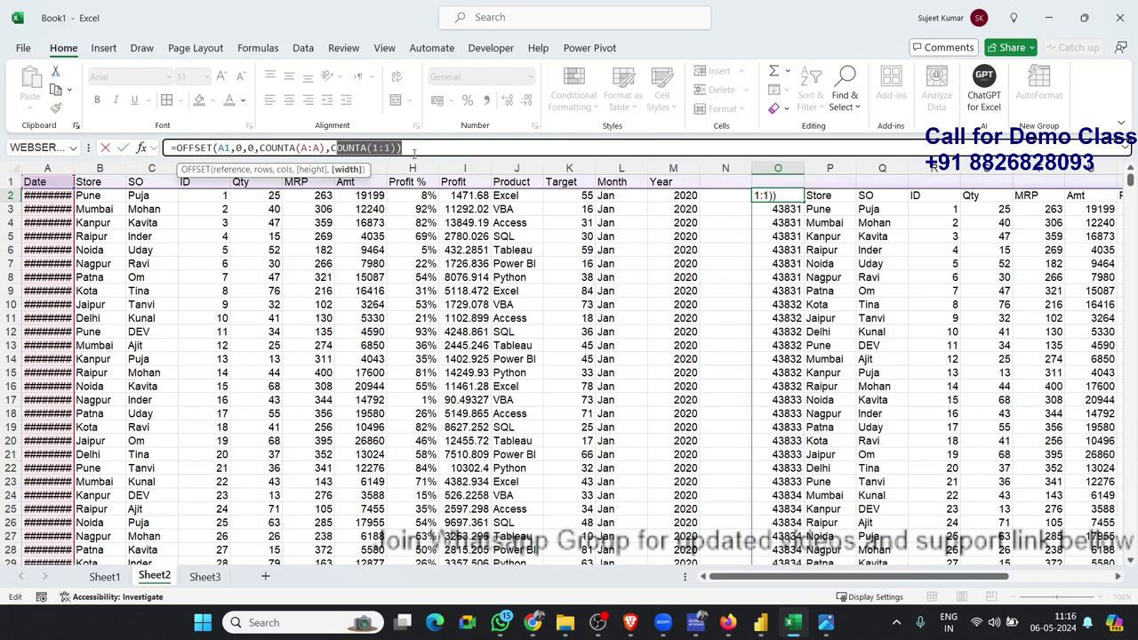
{"action": "left_click_drag", "start_coordinate": [414, 149], "coordinate": [55, 108]}
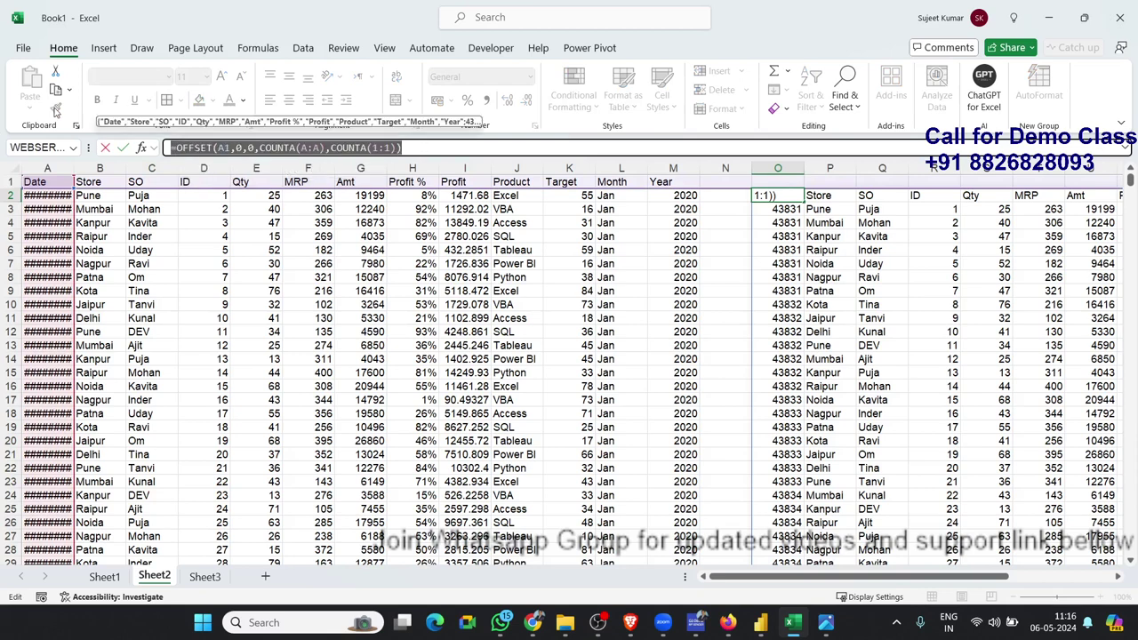
{"action": "key", "text": "Escape"}
{"action": "key", "text": "Delete"}
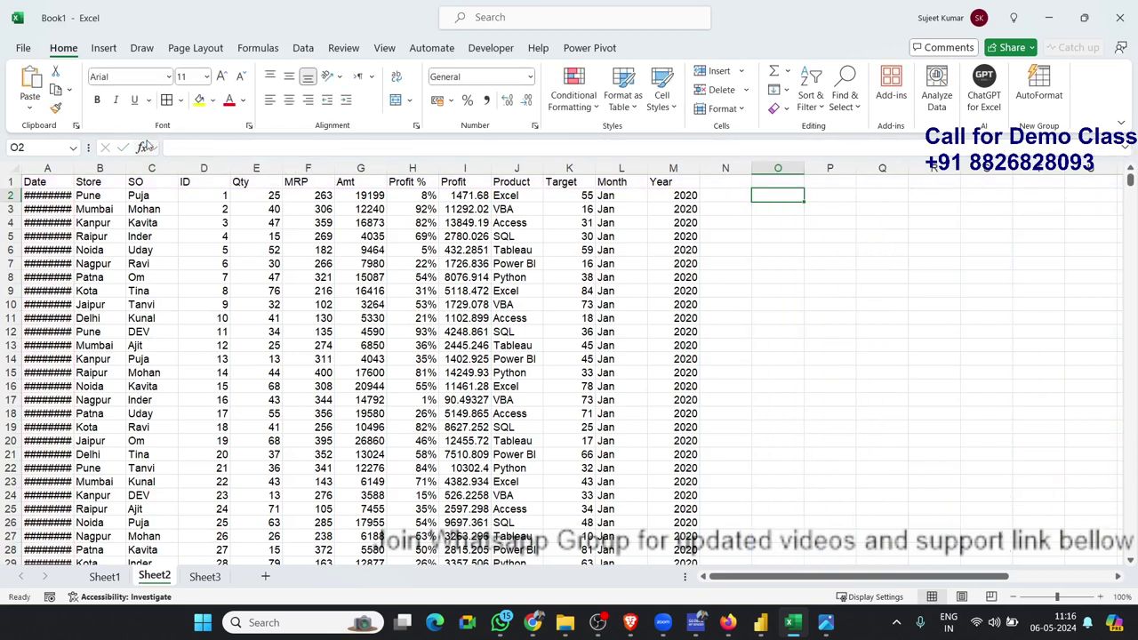
Step: Start a new defined name and paste the OFFSET/COUNTA formula into Refers to
{"action": "left_click", "coordinate": [275, 49]}
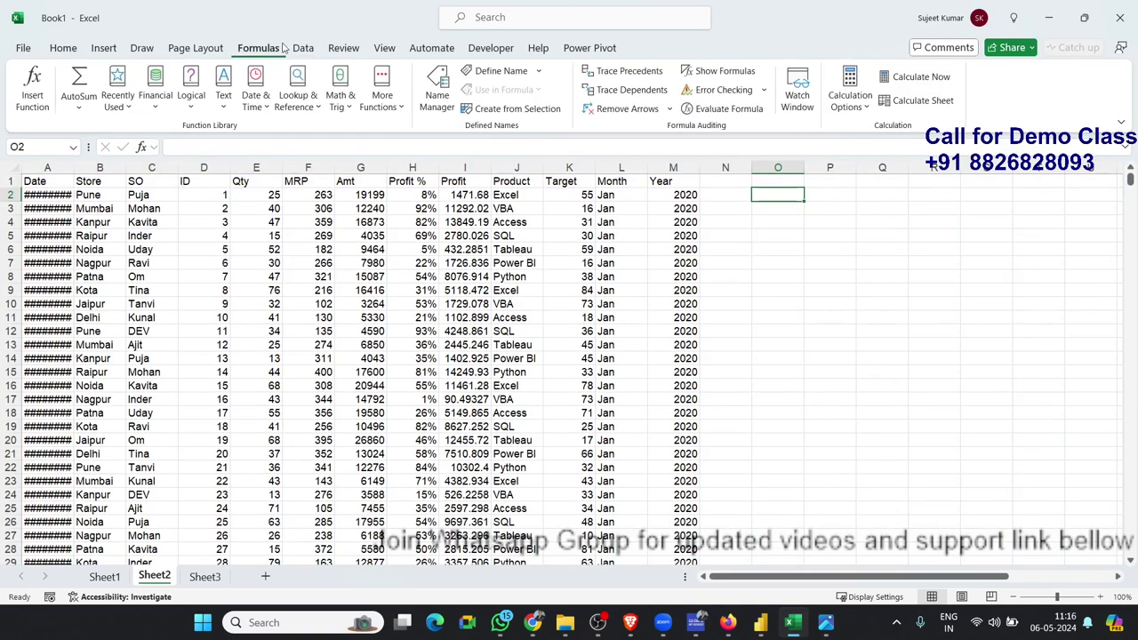
{"action": "left_click", "coordinate": [488, 71]}
{"action": "left_click", "coordinate": [371, 358]}
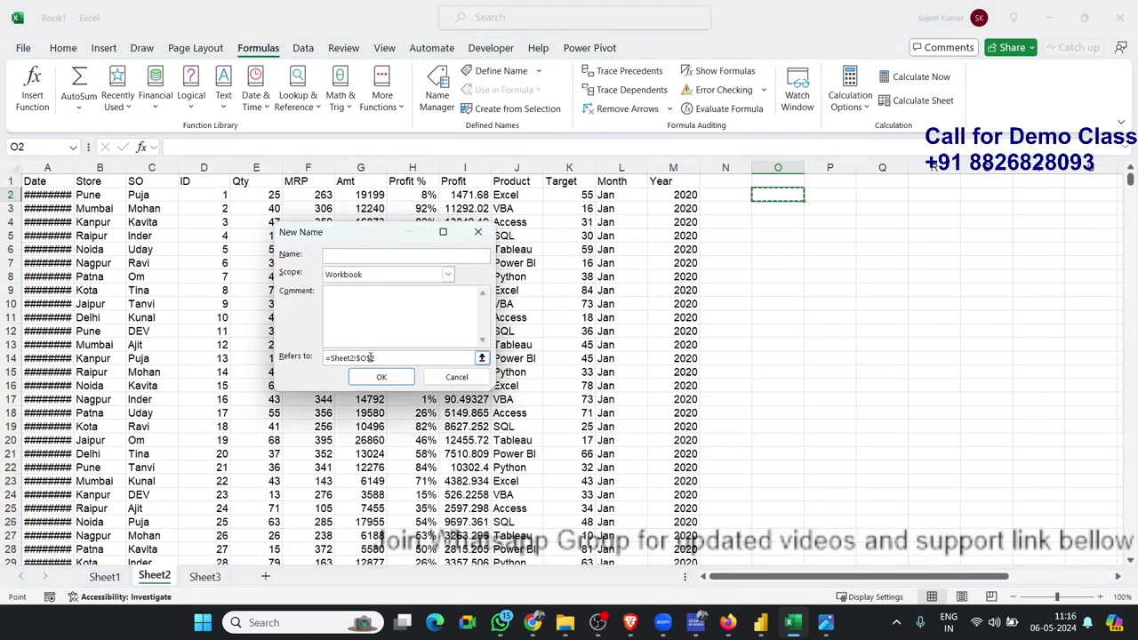
{"action": "key", "text": "ctrl+a"}
{"action": "key", "text": "ctrl+v"}
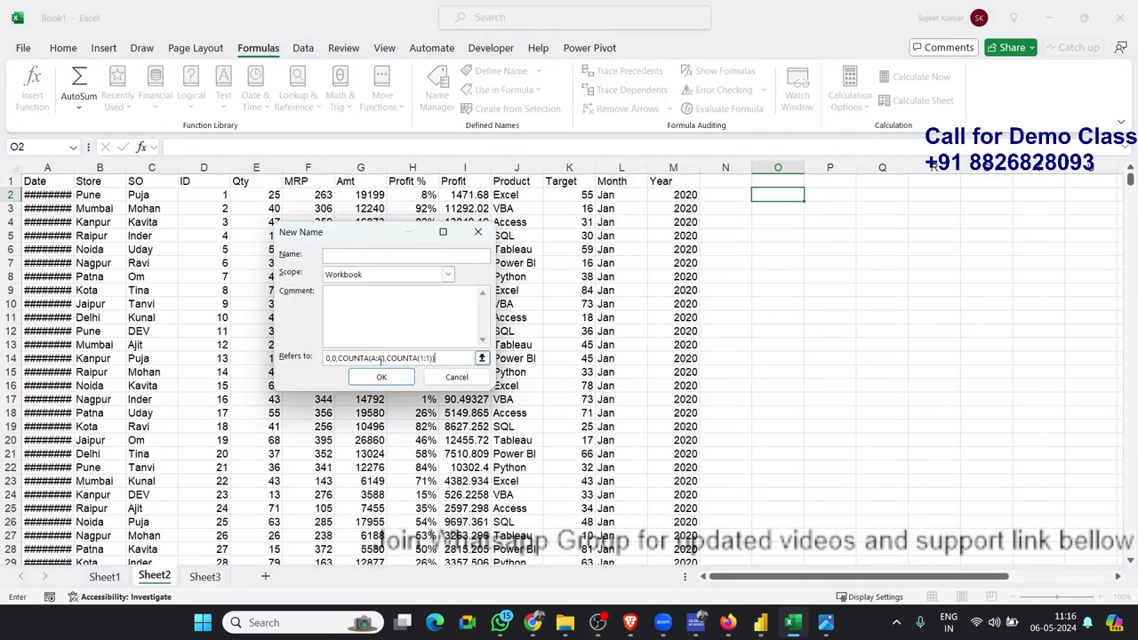
{"action": "key", "text": "ctrl+a"}
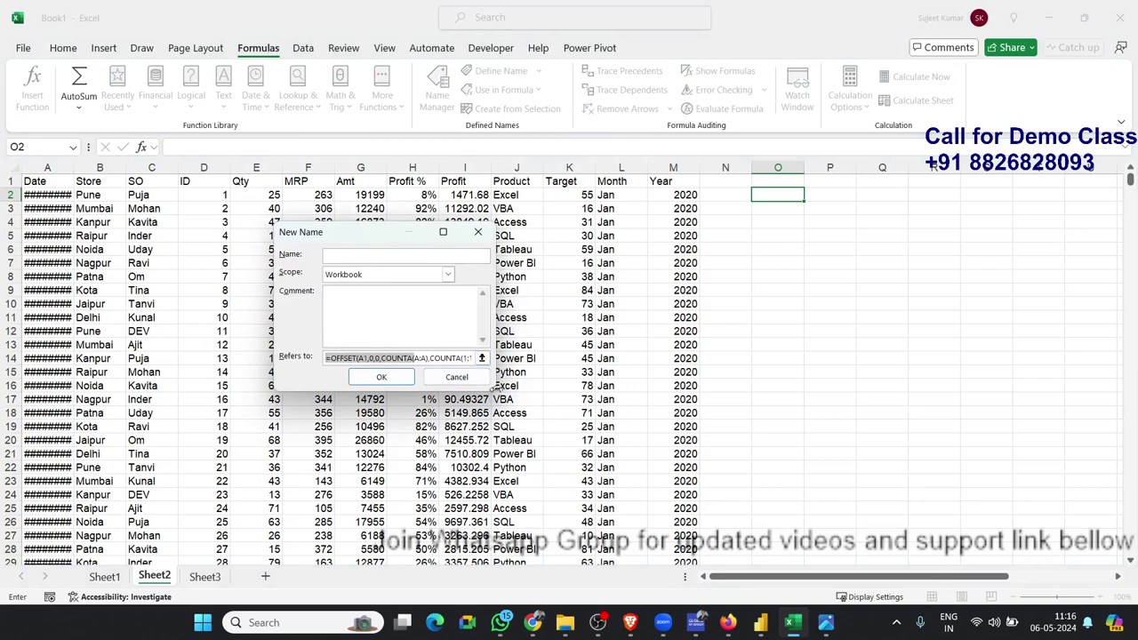
{"action": "left_click_drag", "start_coordinate": [490, 389], "coordinate": [778, 507]}
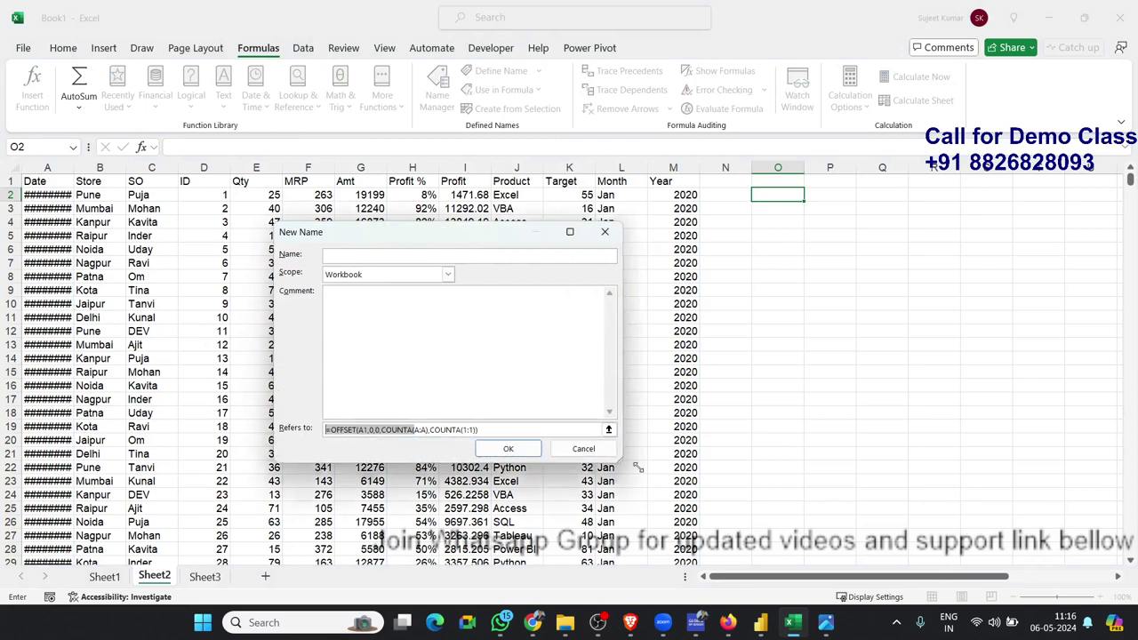
Step: Make the formula's references absolute with F4 and save the name as DT
{"action": "left_click", "coordinate": [397, 478]}
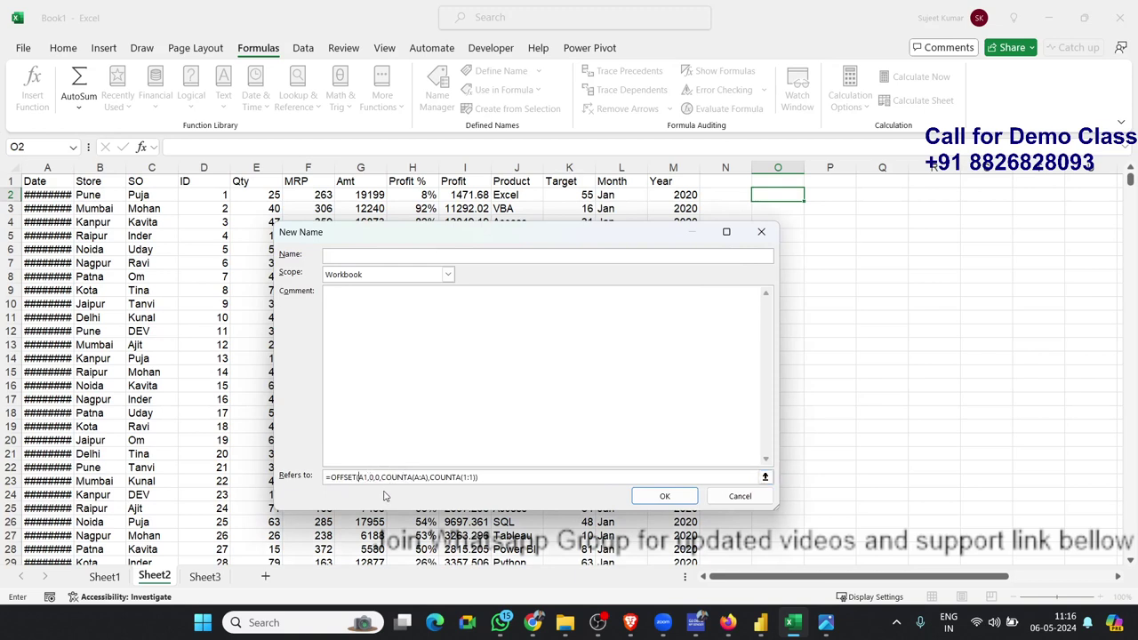
{"action": "left_click_drag", "start_coordinate": [358, 477], "coordinate": [482, 478]}
{"action": "key", "text": "F4"}
{"action": "key", "text": "F4"}
{"action": "key", "text": "F4"}
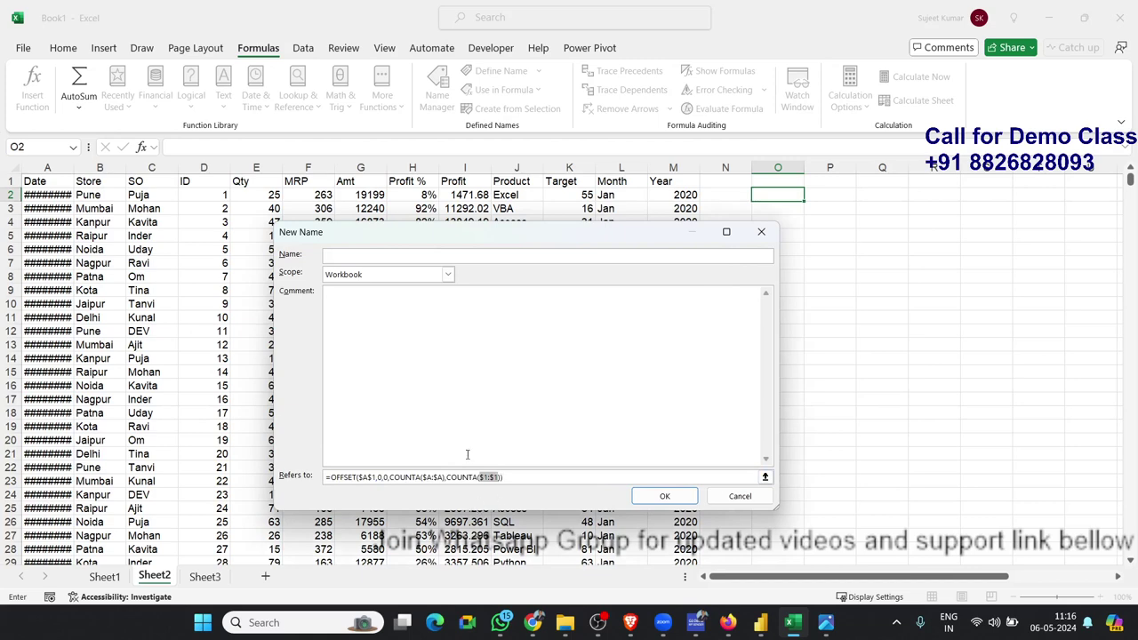
{"action": "left_click", "coordinate": [370, 257]}
{"action": "left_click", "coordinate": [662, 497]}
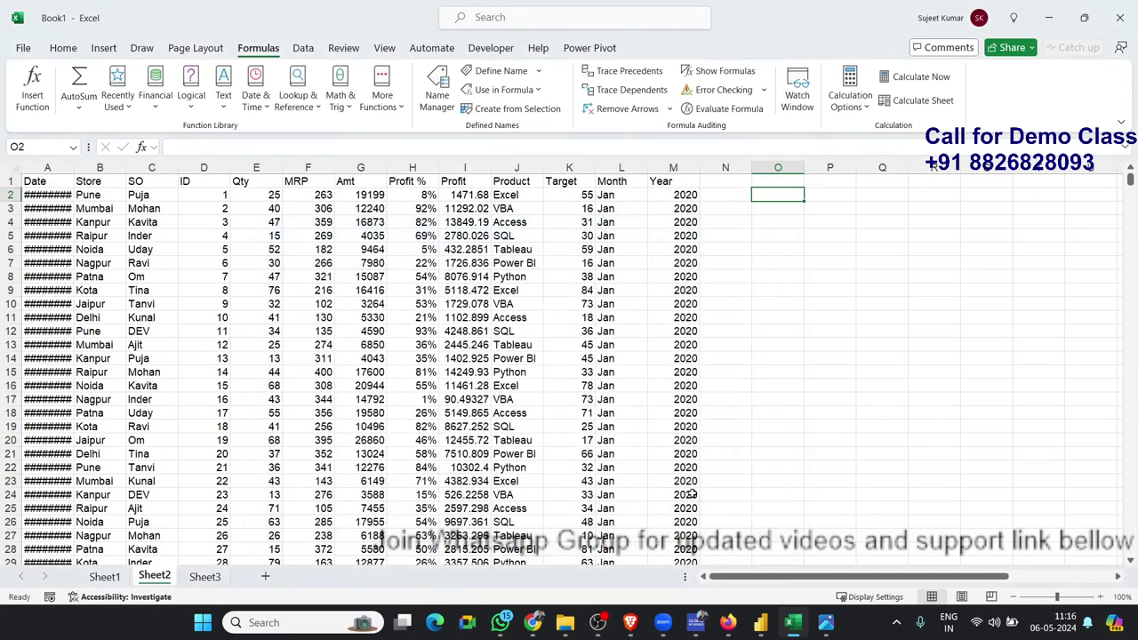
Step: Insert an empty PivotTable on Sheet3 at A1 using the DT named range as its source, then glance back at the Sheet2 data
{"action": "left_click", "coordinate": [201, 578]}
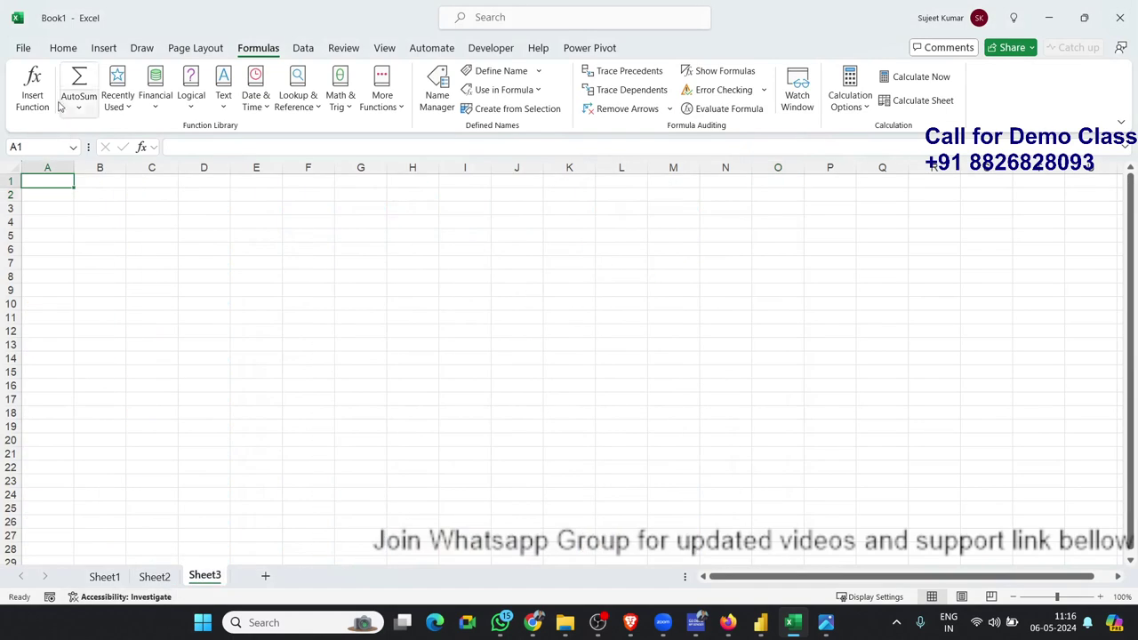
{"action": "left_click", "coordinate": [104, 47]}
{"action": "left_click", "coordinate": [36, 78]}
{"action": "type", "text": "DT"}
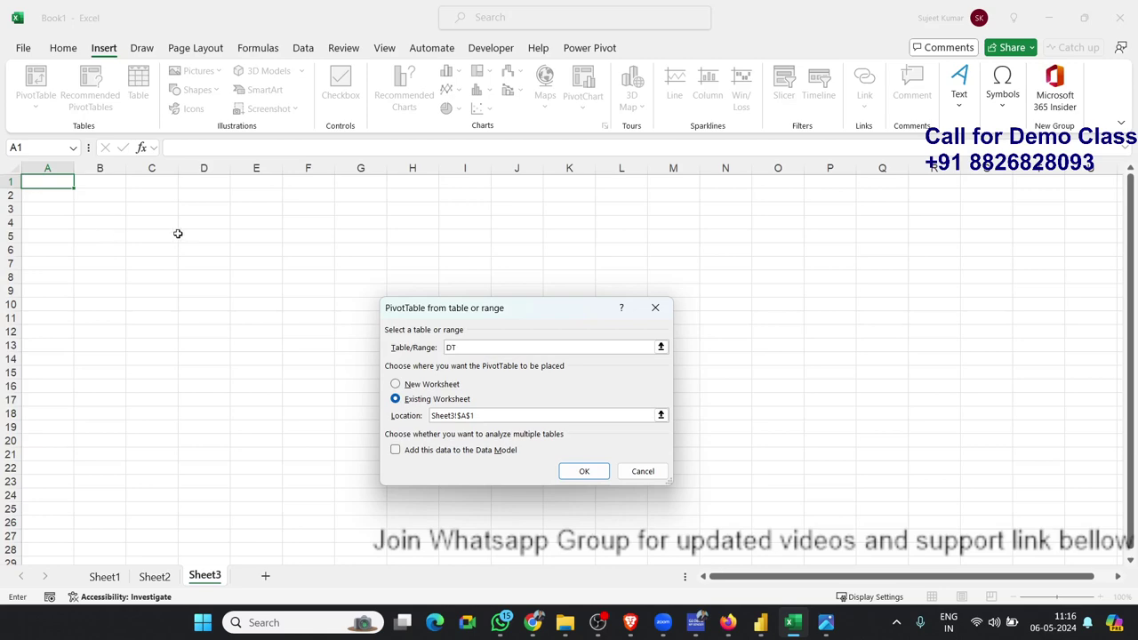
{"action": "left_click", "coordinate": [577, 474]}
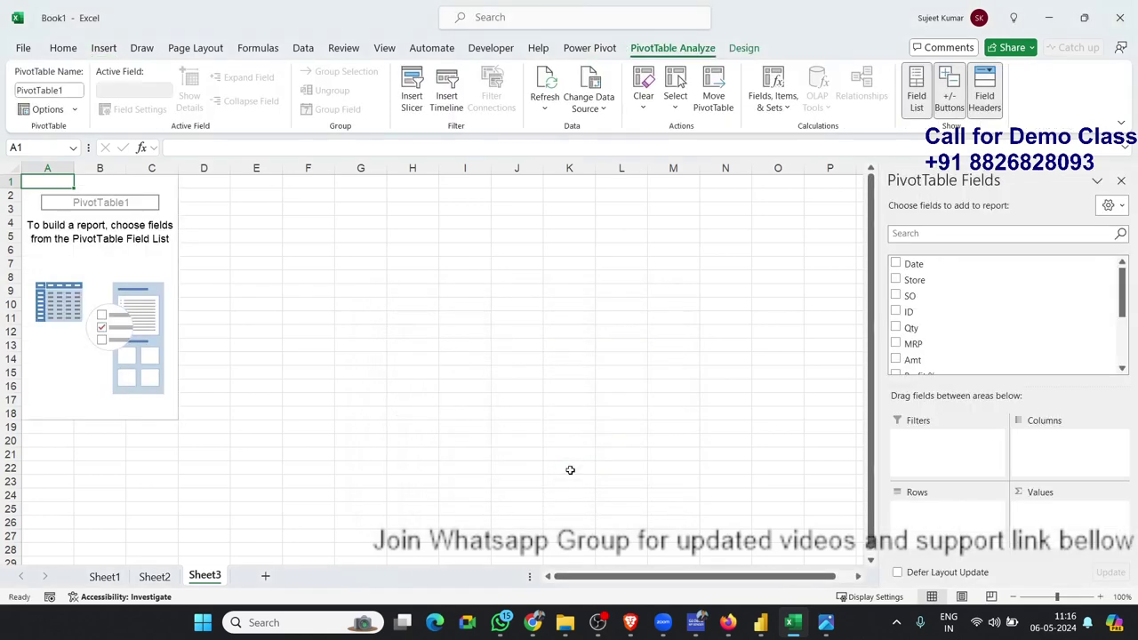
{"action": "left_click", "coordinate": [151, 578]}
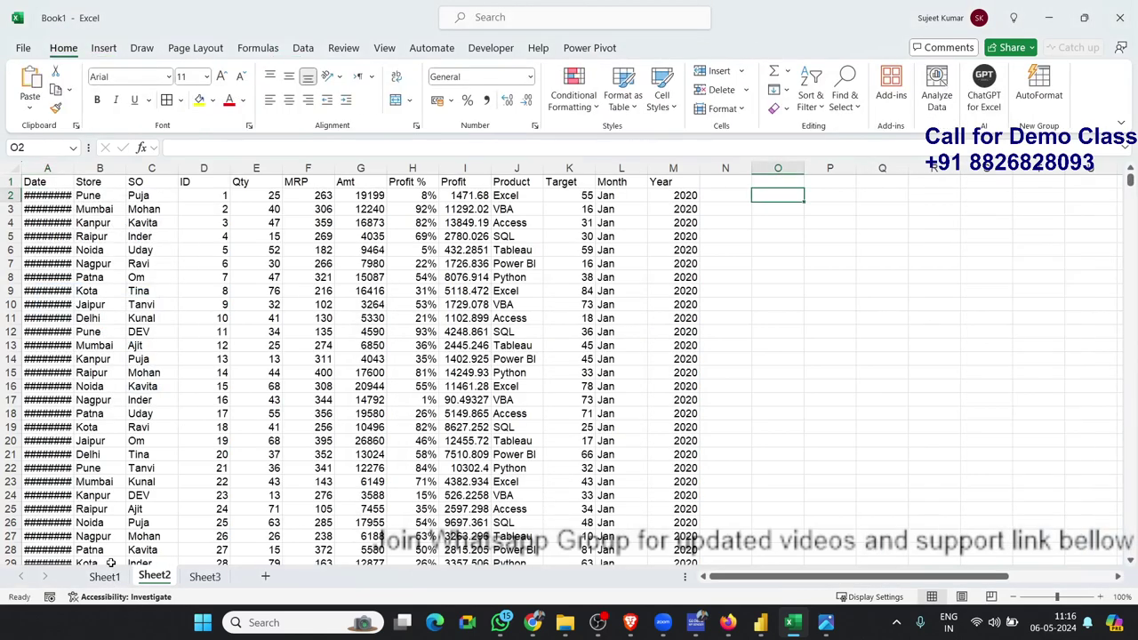
{"action": "left_click", "coordinate": [191, 579]}
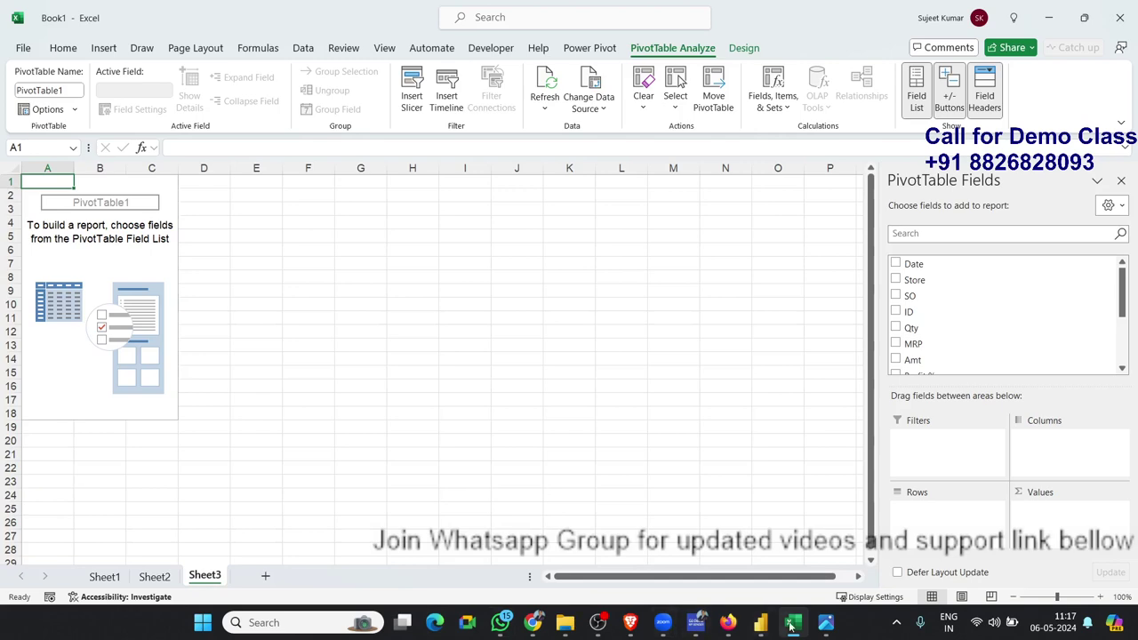
Step: Open the XL+VBA.jpg course flyer in Photos and maximize the window
{"action": "left_click", "coordinate": [827, 622]}
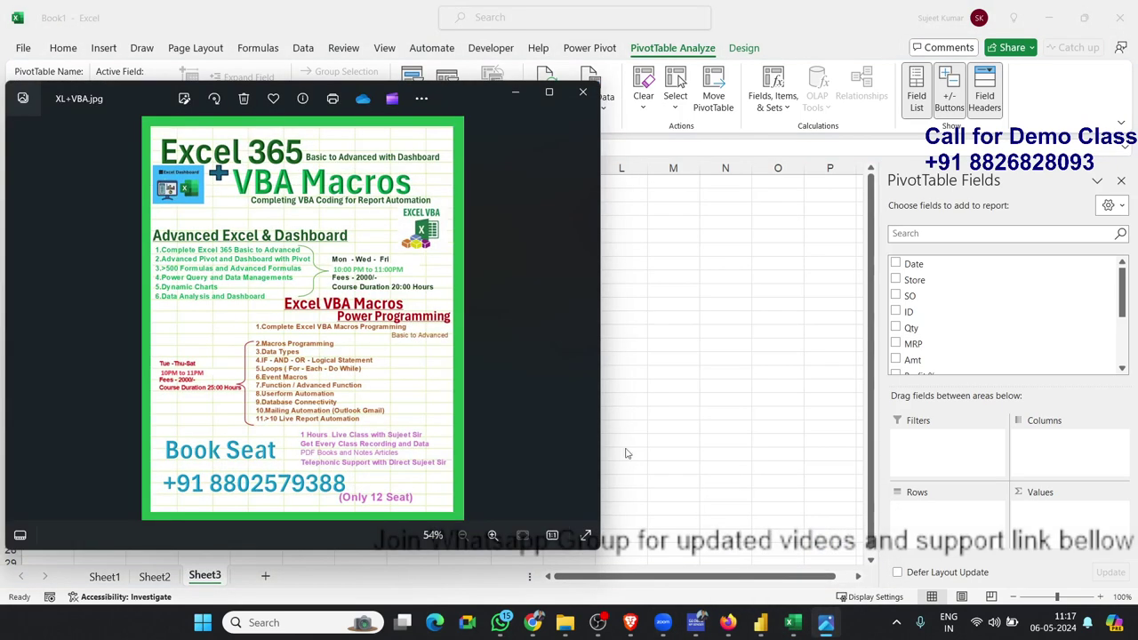
{"action": "left_click", "coordinate": [549, 96]}
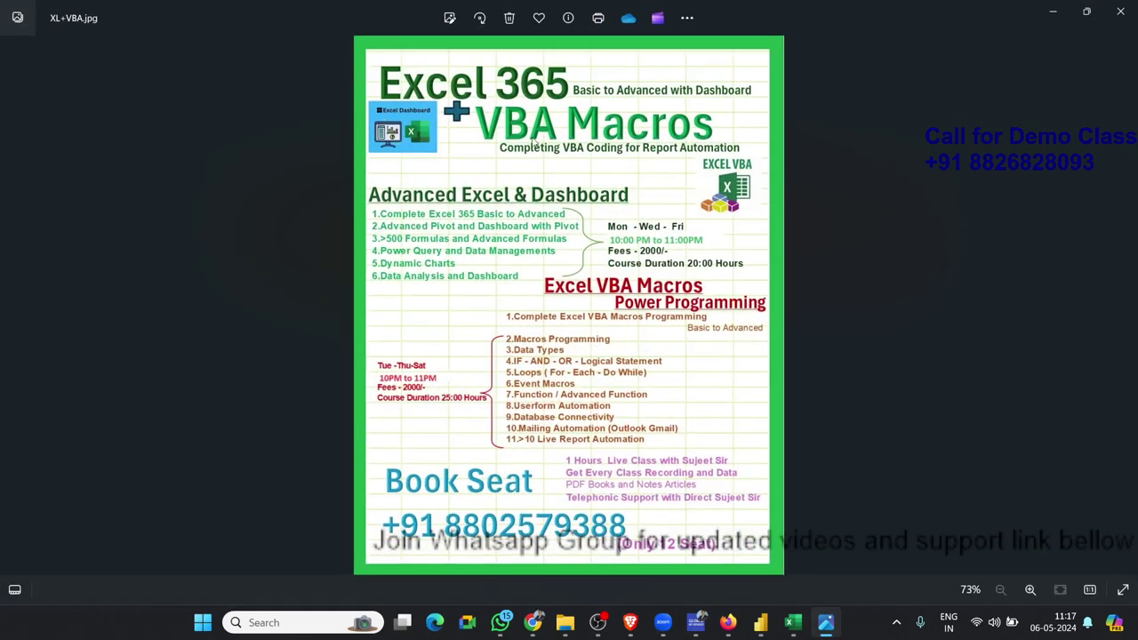